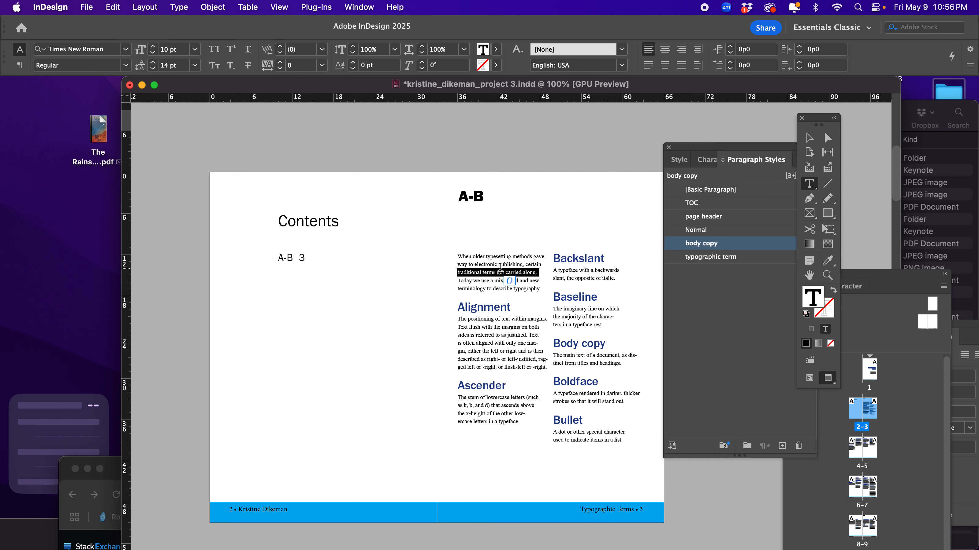
- Delete the introductory paragraph above the Alignment entry on page 3
{"action": "key", "text": "BackSpace"}
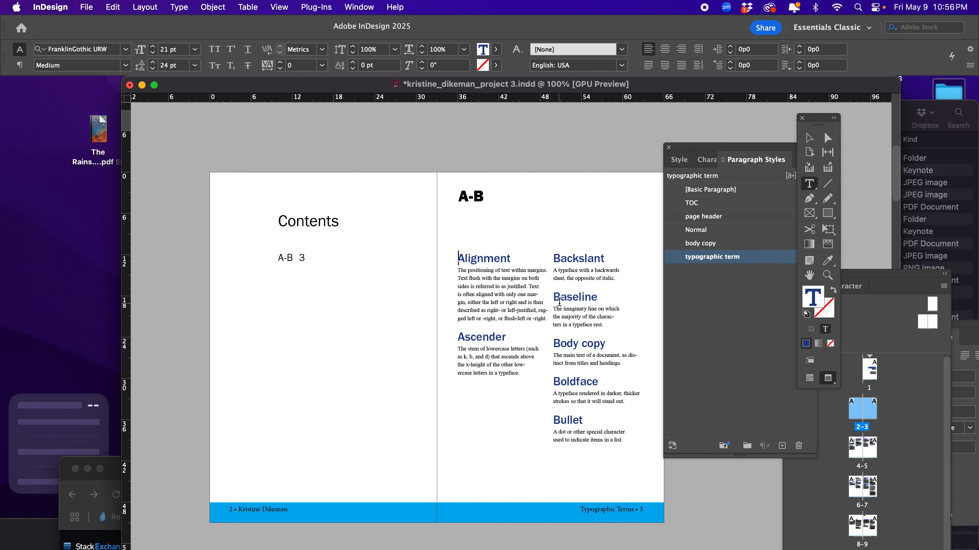
{"action": "scroll", "coordinate": [559, 302], "scroll_direction": "up", "scroll_amount": 10}
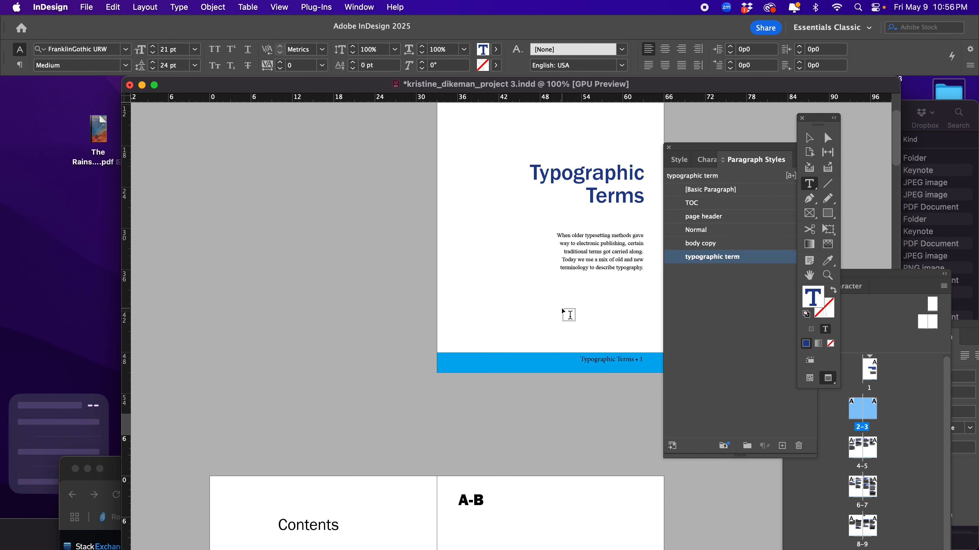
{"action": "scroll", "coordinate": [568, 314], "scroll_direction": "down", "scroll_amount": 12}
{"action": "scroll", "coordinate": [569, 316], "scroll_direction": "up", "scroll_amount": 1}
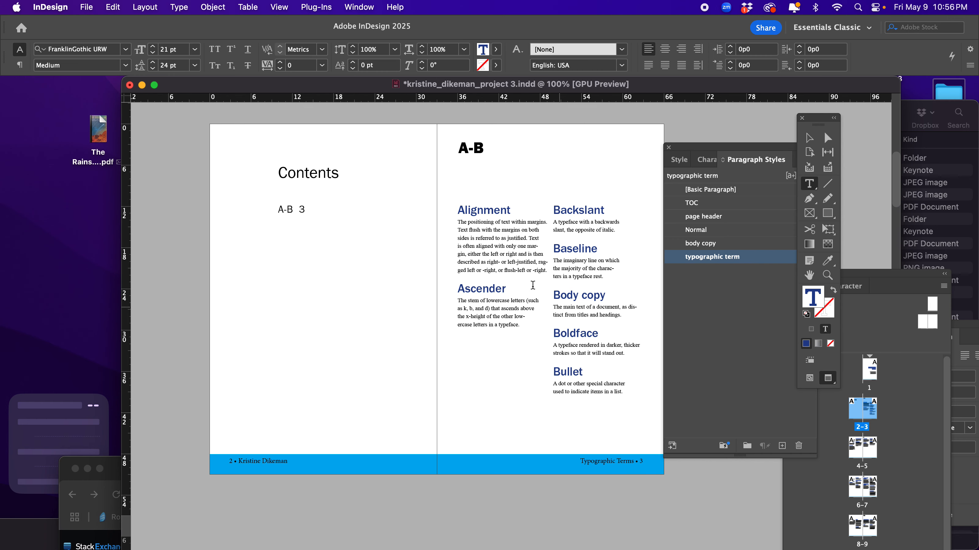
- Examine the text frames on page 3 and the letter header frames on pages 3 to 7
{"action": "left_click", "coordinate": [485, 212]}
{"action": "left_click", "coordinate": [577, 247]}
{"action": "left_click", "coordinate": [809, 138]}
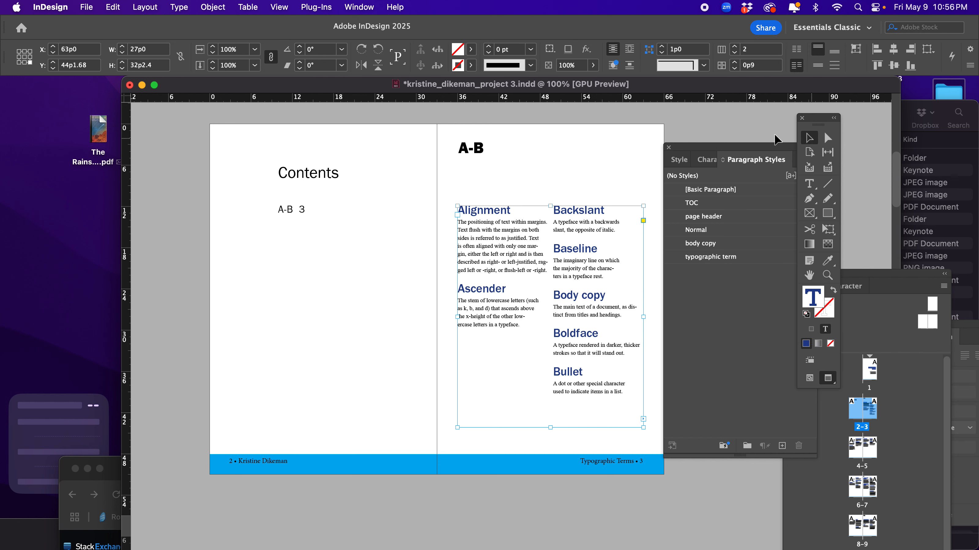
{"action": "left_click", "coordinate": [520, 158]}
{"action": "left_click", "coordinate": [471, 154]}
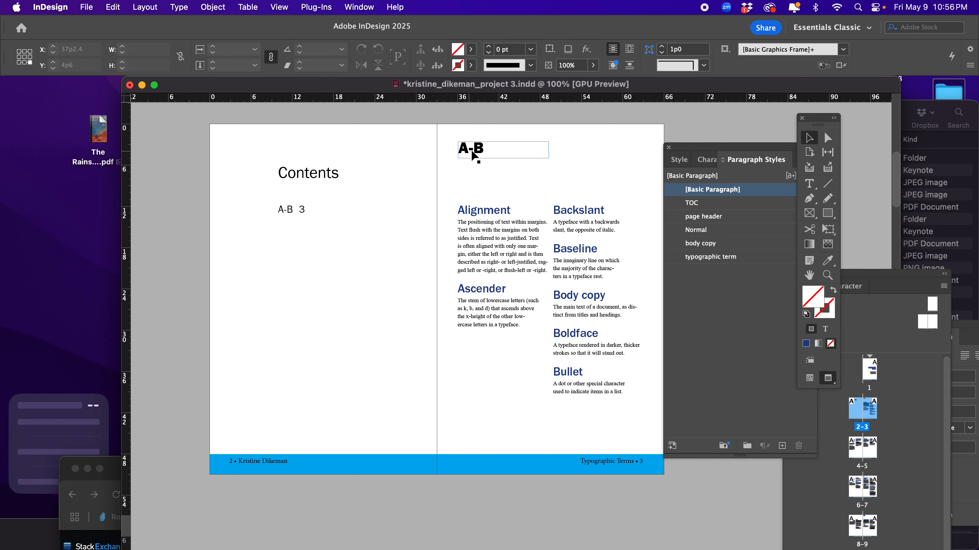
{"action": "scroll", "coordinate": [528, 308], "scroll_direction": "down", "scroll_amount": 10}
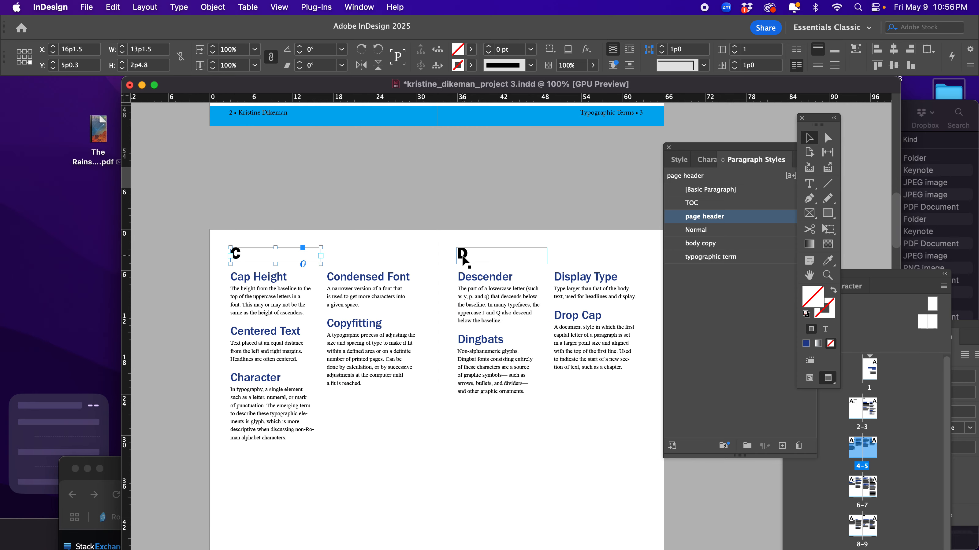
{"action": "left_click", "coordinate": [516, 258]}
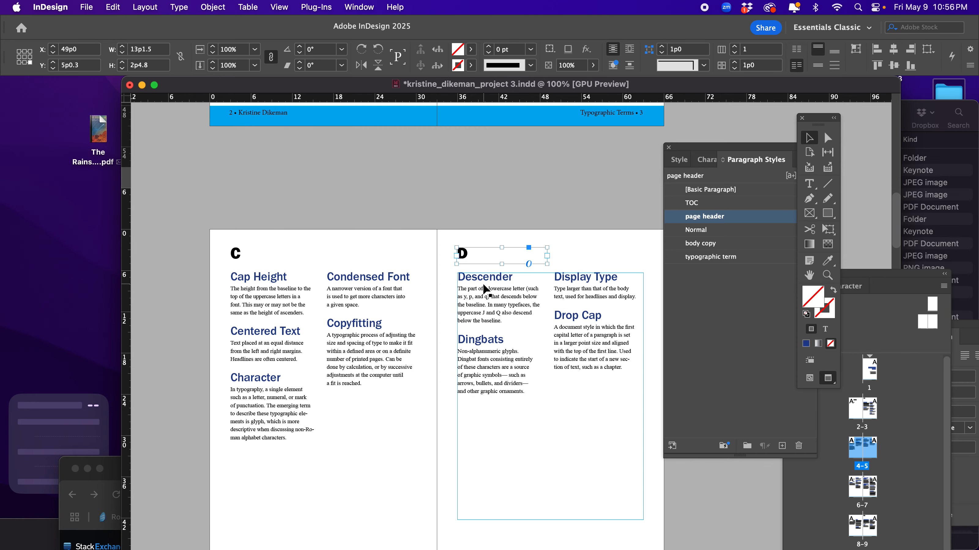
{"action": "scroll", "coordinate": [488, 302], "scroll_direction": "down", "scroll_amount": 10}
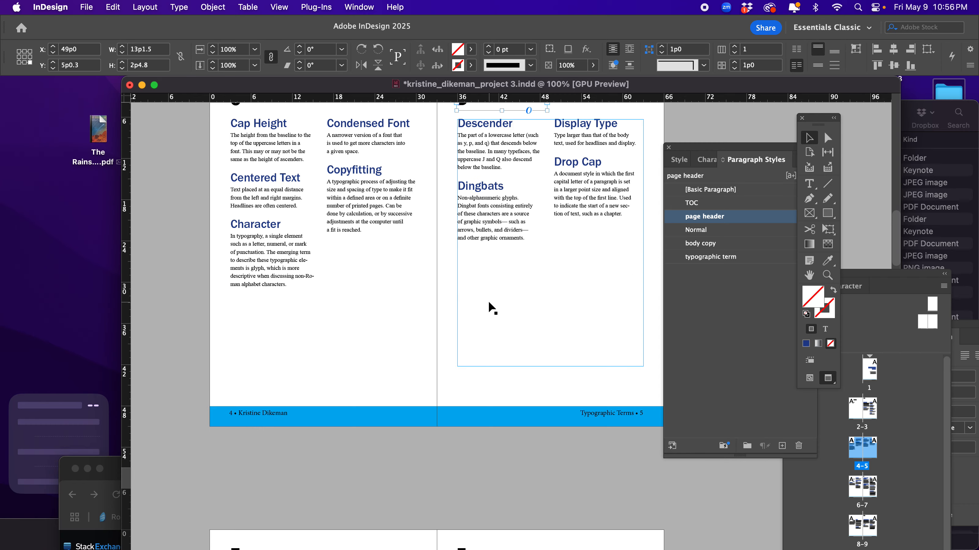
{"action": "left_click", "coordinate": [265, 391]}
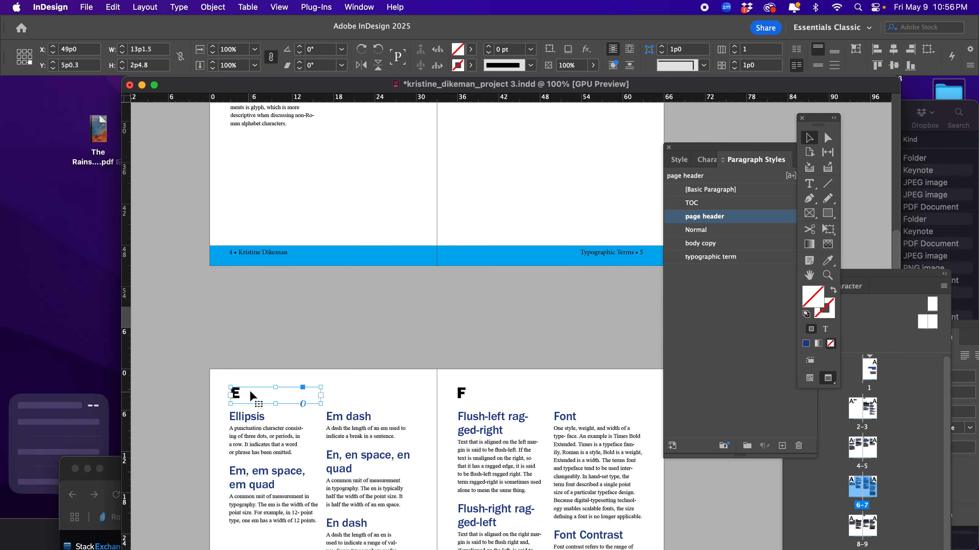
{"action": "left_click", "coordinate": [464, 395]}
{"action": "scroll", "coordinate": [528, 382], "scroll_direction": "up", "scroll_amount": 10}
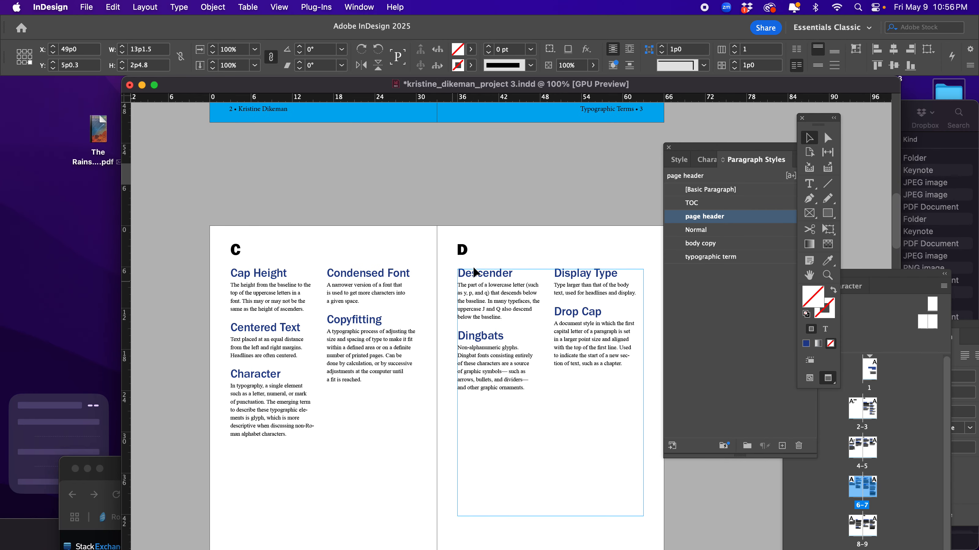
- Check the paragraph style applied to the D header on page 5 and compare it with the A-B header
{"action": "double_click", "coordinate": [473, 250]}
{"action": "double_click", "coordinate": [473, 249]}
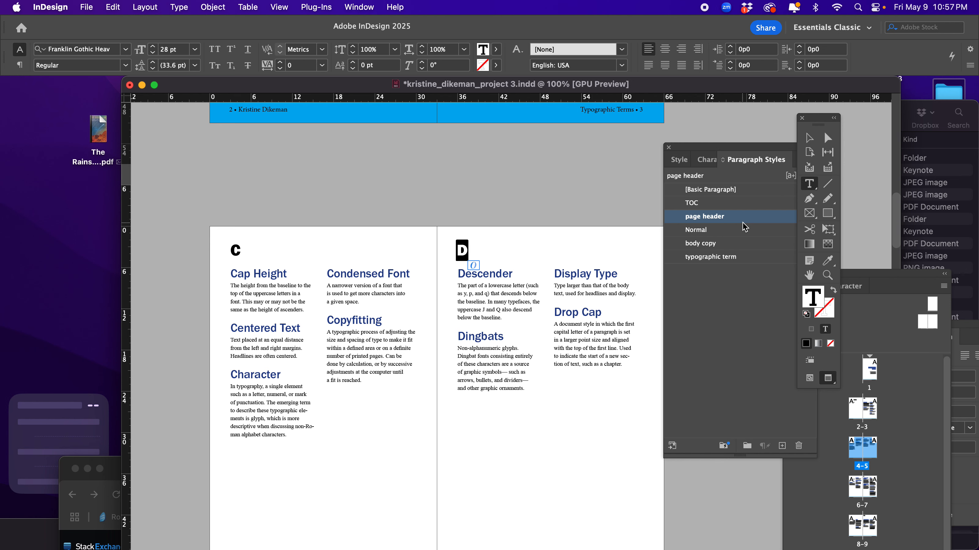
{"action": "left_click", "coordinate": [480, 255]}
{"action": "scroll", "coordinate": [480, 256], "scroll_direction": "up", "scroll_amount": 1}
{"action": "scroll", "coordinate": [480, 255], "scroll_direction": "up", "scroll_amount": 15}
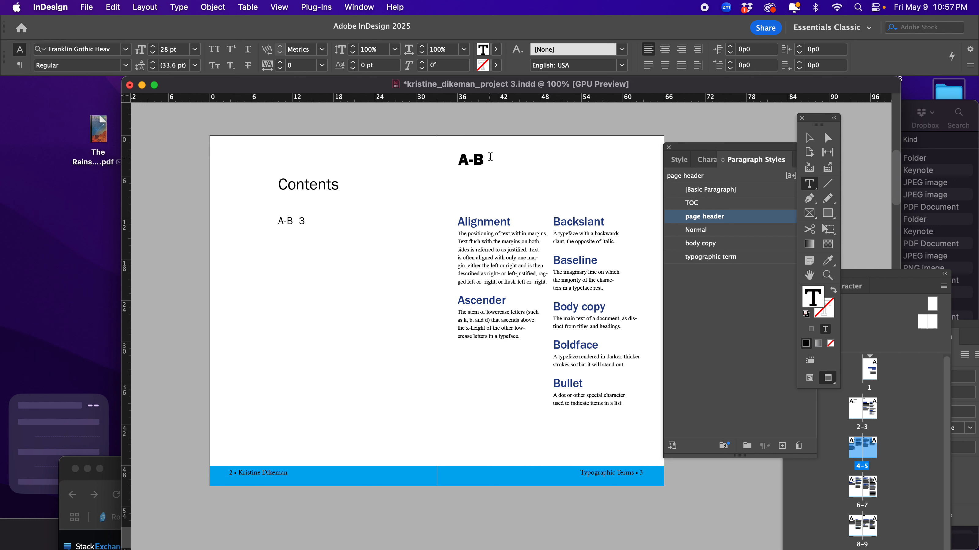
{"action": "scroll", "coordinate": [646, 473], "scroll_direction": "down", "scroll_amount": 10}
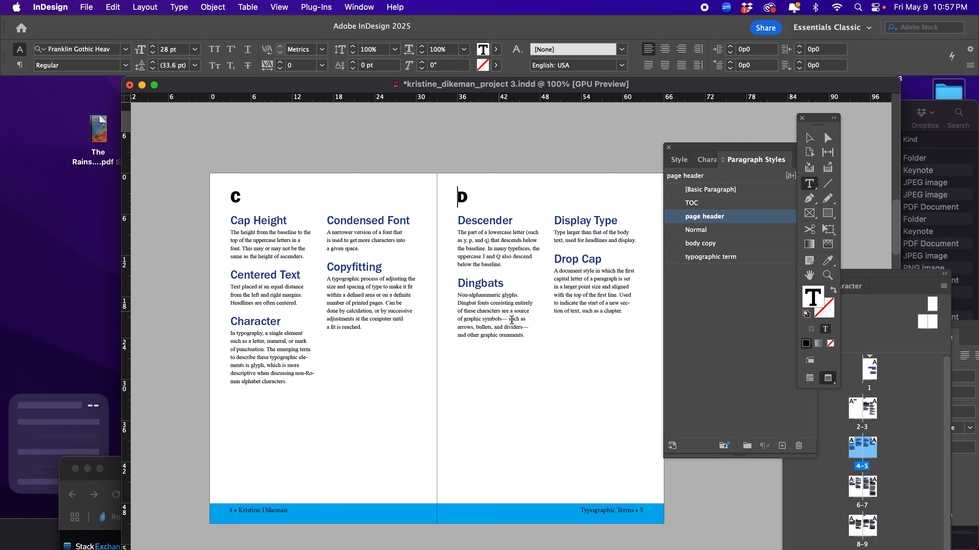
- Check the paragraph style applied to the A-B entry under the Contents heading on page 2
{"action": "scroll", "coordinate": [472, 296], "scroll_direction": "up", "scroll_amount": 5}
{"action": "left_click_drag", "start_coordinate": [675, 152], "coordinate": [771, 317]}
{"action": "scroll", "coordinate": [672, 331], "scroll_direction": "up", "scroll_amount": 9}
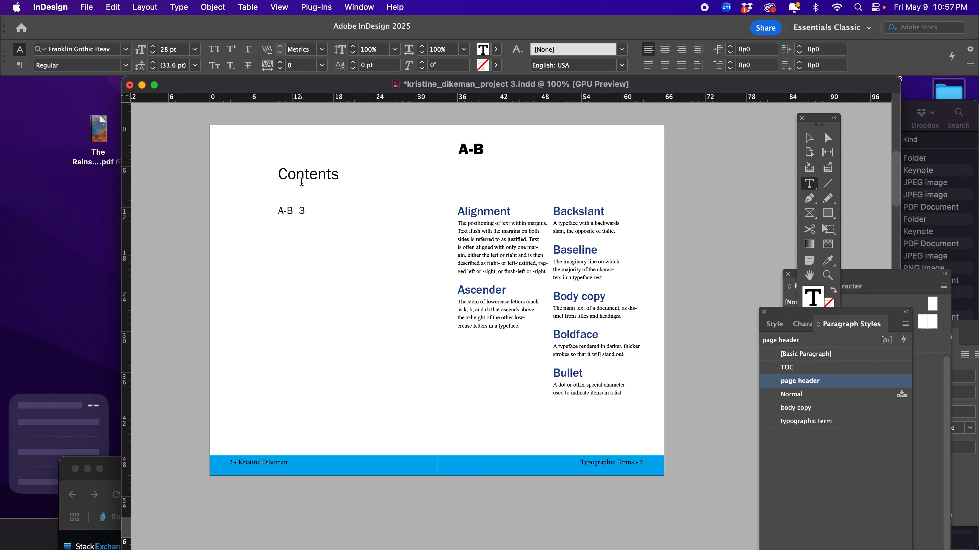
{"action": "left_click", "coordinate": [809, 138]}
{"action": "left_click", "coordinate": [304, 210]}
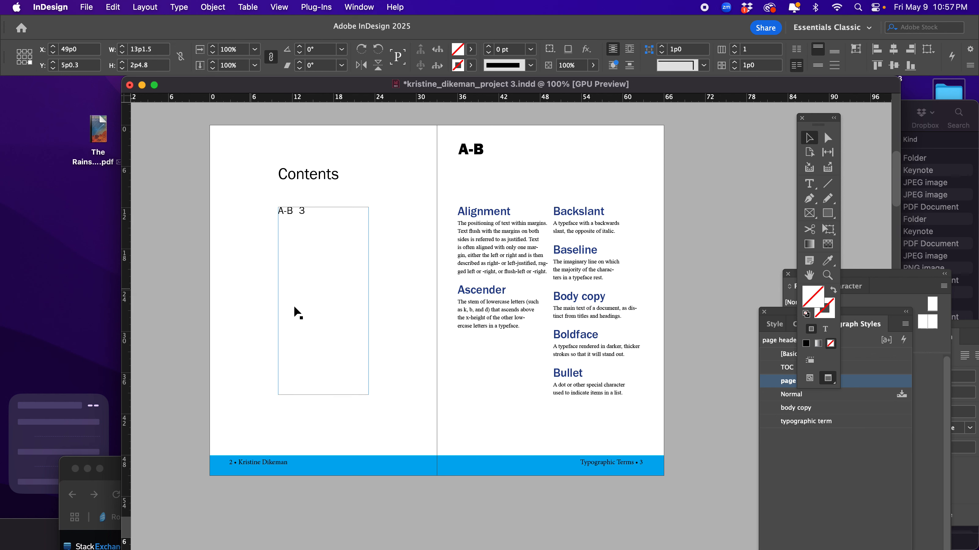
{"action": "double_click", "coordinate": [296, 215]}
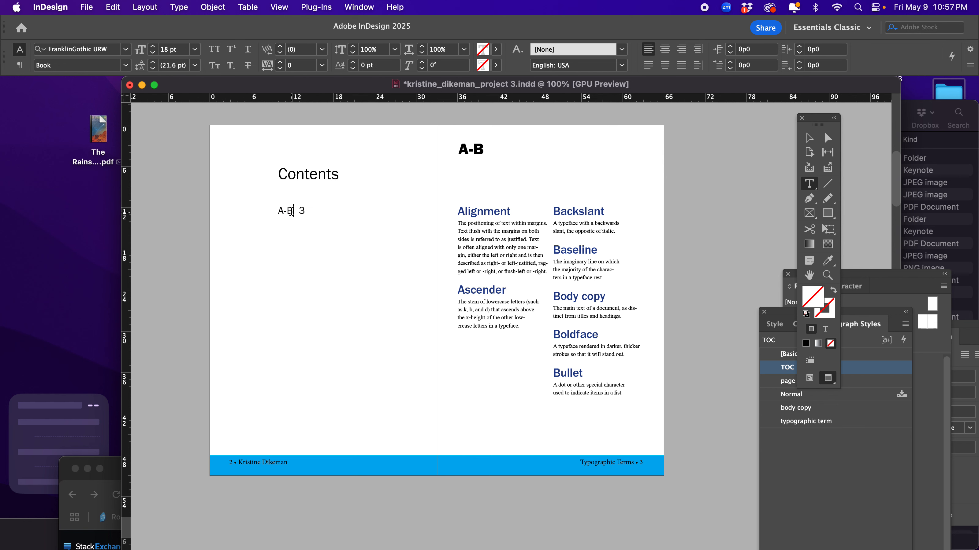
{"action": "key", "text": "super+a"}
{"action": "left_click", "coordinate": [277, 214]}
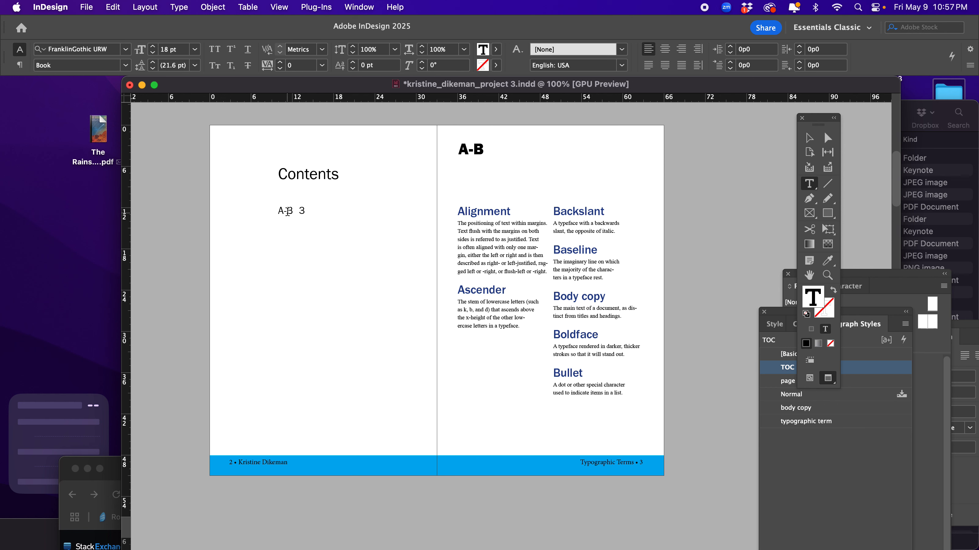
{"action": "left_click_drag", "start_coordinate": [871, 316], "coordinate": [706, 176]}
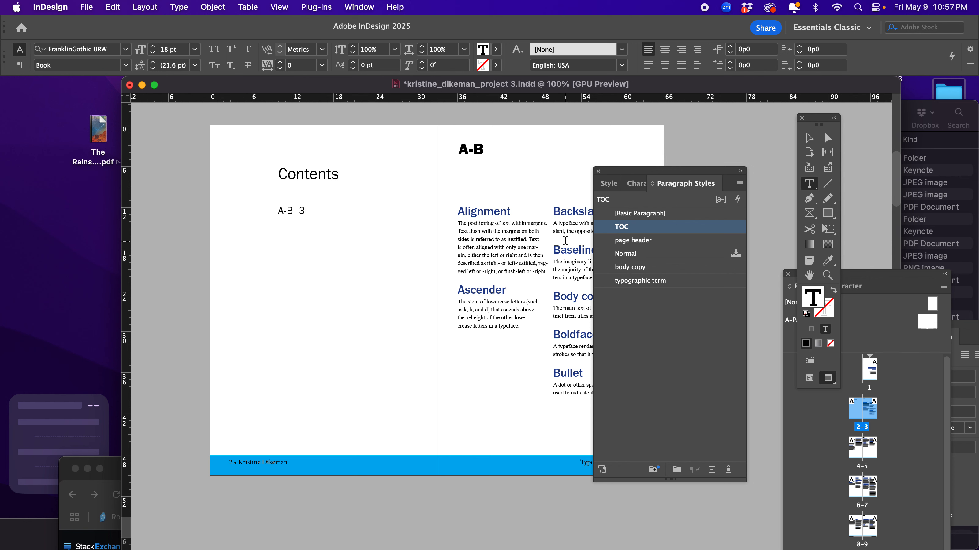
- Switch to Normal view mode and move the existing A-B contents frame off page 2 onto the pasteboard
{"action": "left_click", "coordinate": [809, 137]}
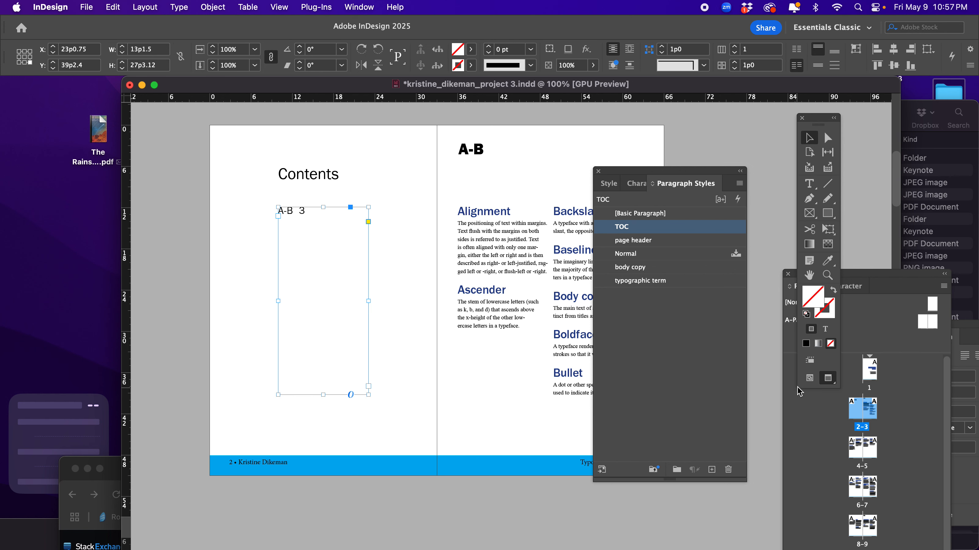
{"action": "left_click", "coordinate": [809, 377]}
{"action": "left_click_drag", "start_coordinate": [331, 234], "coordinate": [180, 242]}
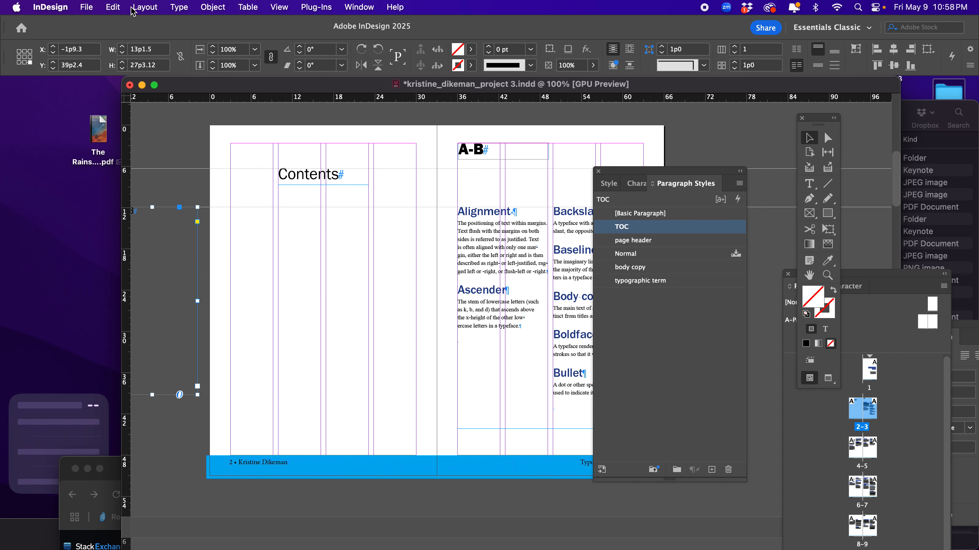
- Open the Table of Contents settings, remove page header from the included paragraph styles, and add it back
{"action": "left_click", "coordinate": [175, 4]}
{"action": "mouse_move", "coordinate": [163, 4]}
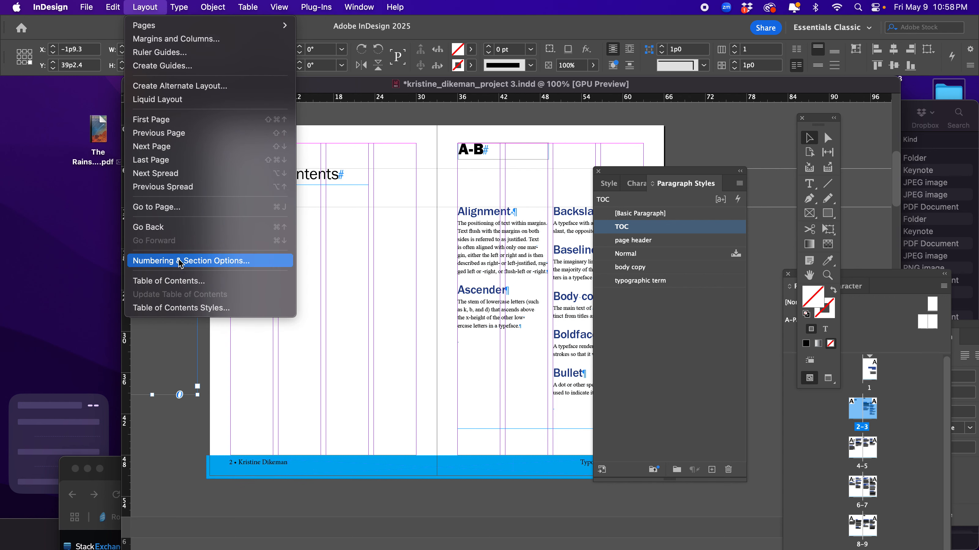
{"action": "left_click", "coordinate": [205, 282]}
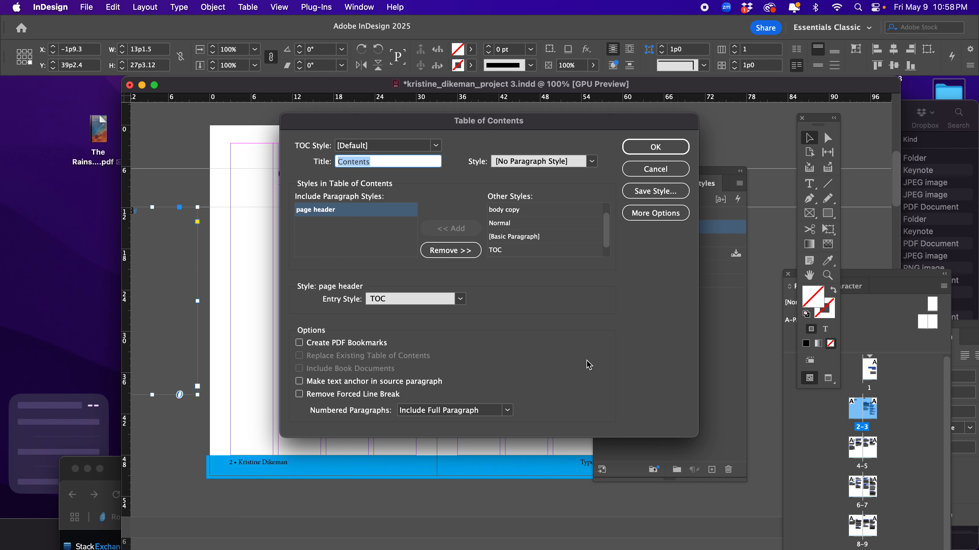
{"action": "left_click", "coordinate": [450, 251]}
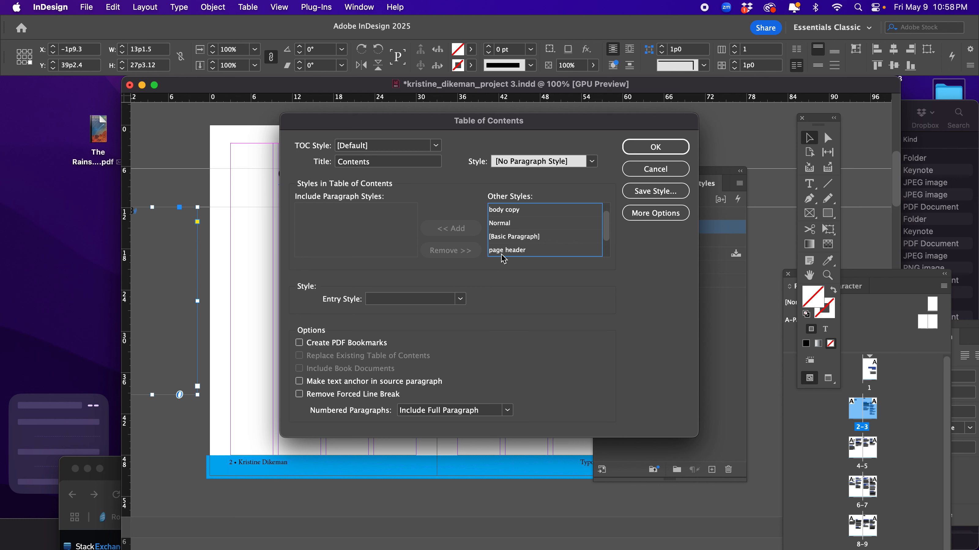
{"action": "scroll", "coordinate": [553, 251], "scroll_direction": "down", "scroll_amount": 2}
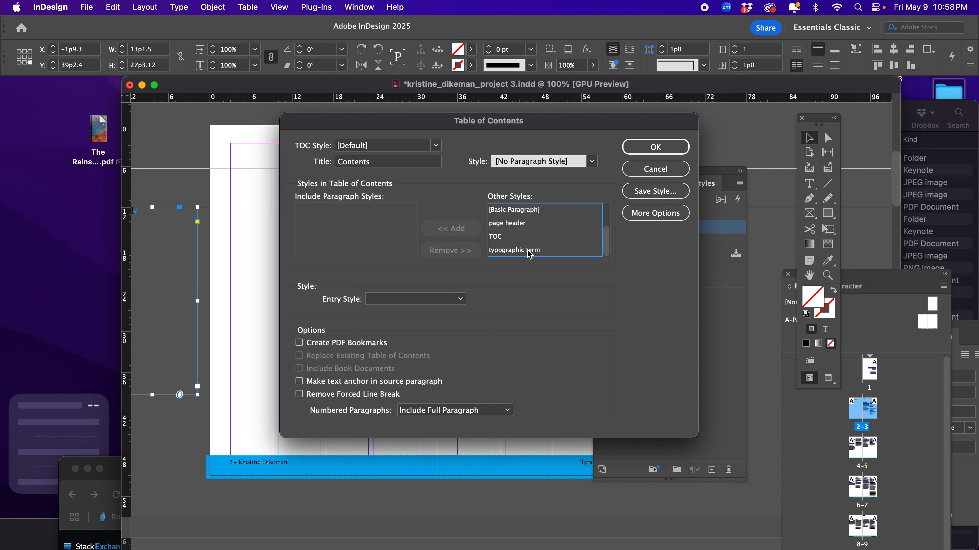
{"action": "left_click", "coordinate": [501, 224]}
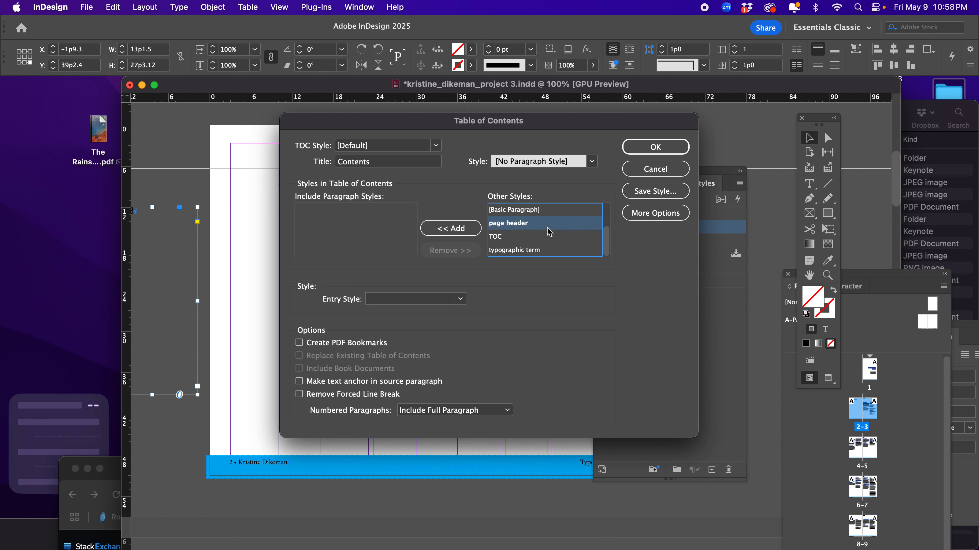
{"action": "left_click", "coordinate": [432, 231]}
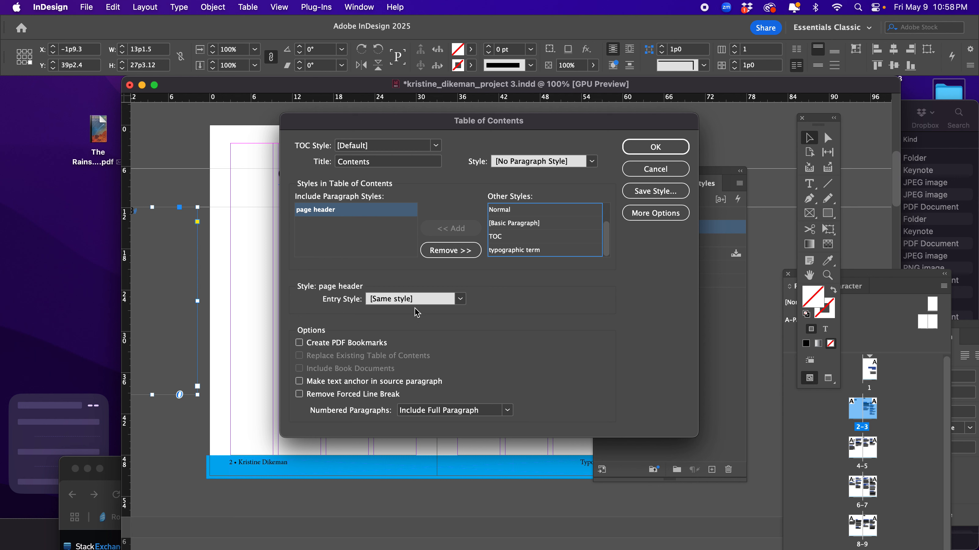
- Set the entry style for page header to TOC and generate the table of contents
{"action": "left_click", "coordinate": [462, 303]}
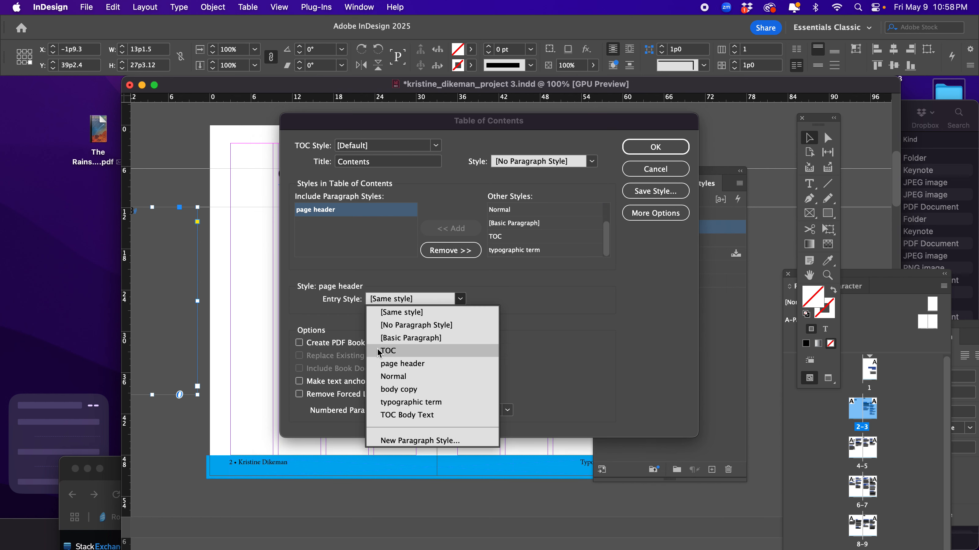
{"action": "left_click", "coordinate": [402, 352]}
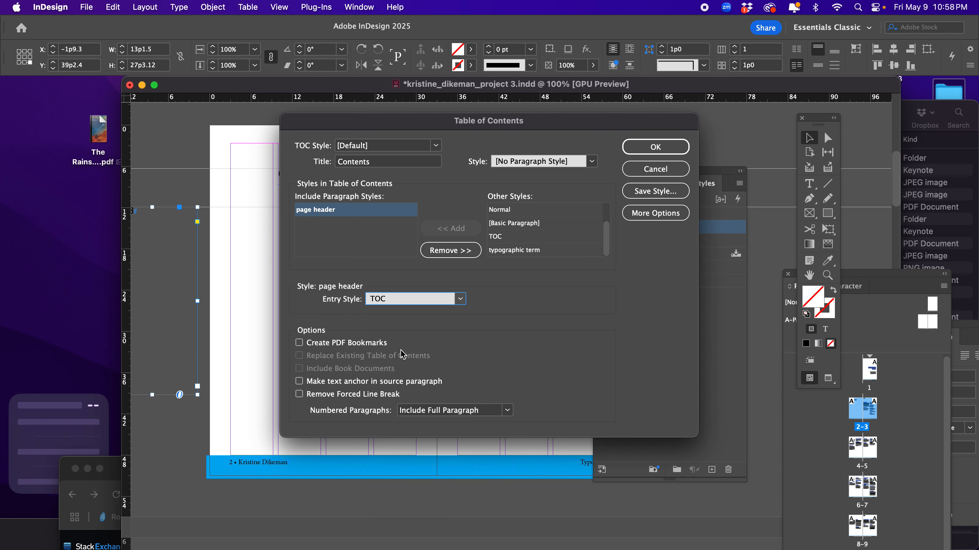
{"action": "left_click", "coordinate": [649, 151]}
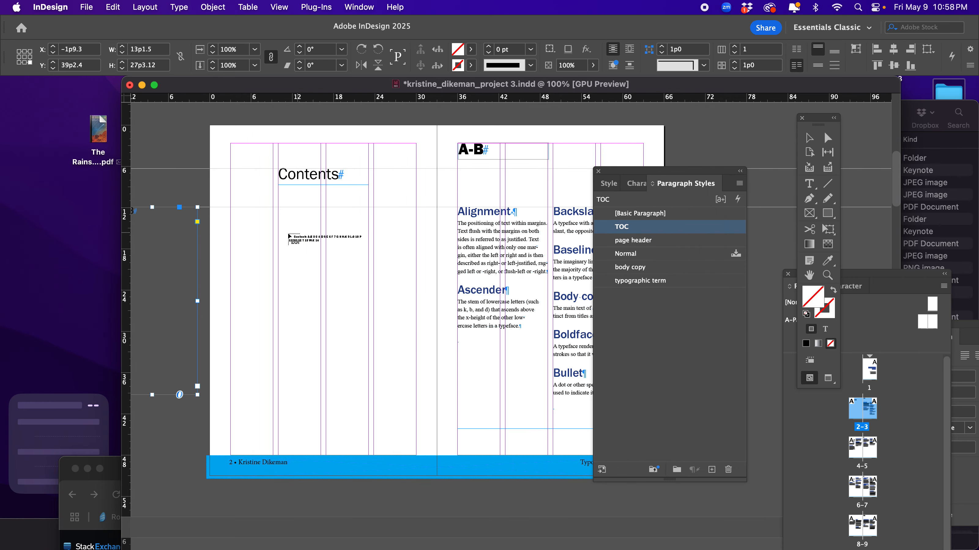
- Place the generated table of contents in a frame about 20p wide and 34p tall below the page 2 heading, and delete its duplicate Contents title
{"action": "key", "text": "Escape"}
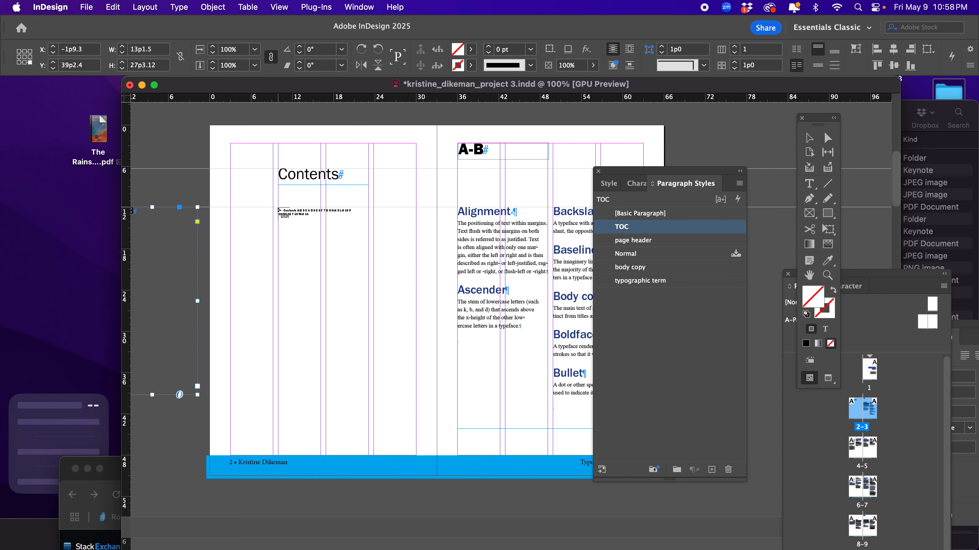
{"action": "left_click_drag", "start_coordinate": [278, 209], "coordinate": [415, 443]}
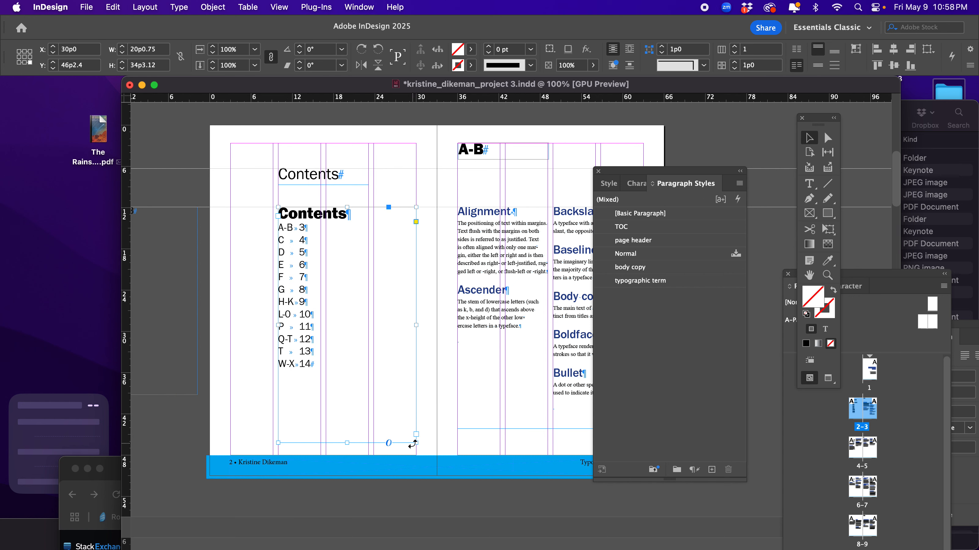
{"action": "triple_click", "coordinate": [320, 214]}
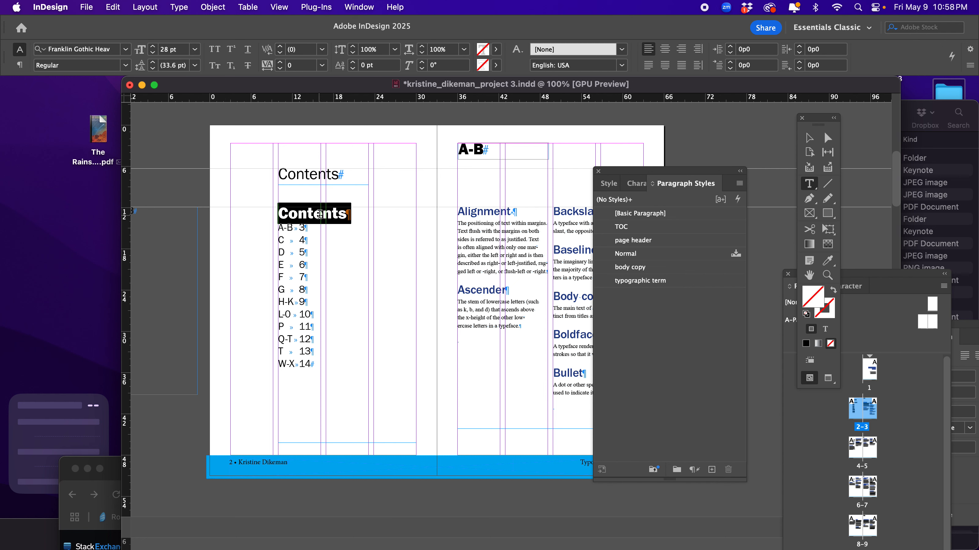
{"action": "key", "text": "BackSpace"}
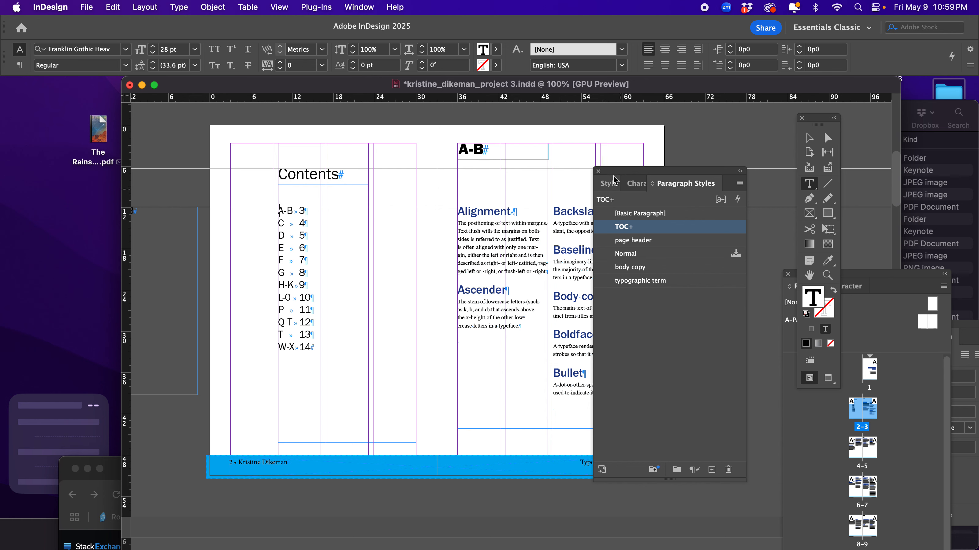
- Move the Paragraph Styles panel clear of page 3 and review the headers on the page 4–5 spread
{"action": "left_click_drag", "start_coordinate": [607, 176], "coordinate": [797, 208]}
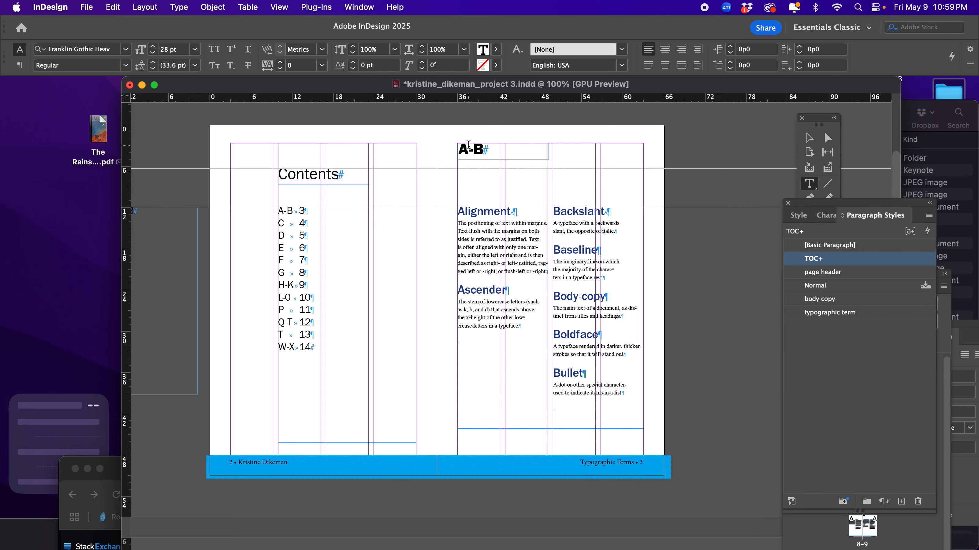
{"action": "scroll", "coordinate": [485, 340], "scroll_direction": "down", "scroll_amount": 8}
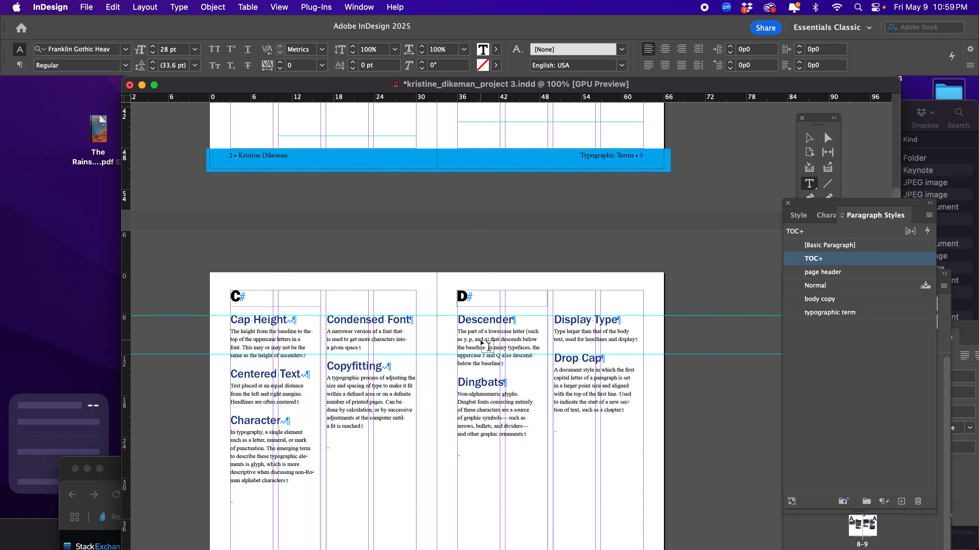
- Add a right-aligned tab stop to all the table of contents entries on page 2 and move it to 19p4
{"action": "scroll", "coordinate": [362, 318], "scroll_direction": "down", "scroll_amount": 5}
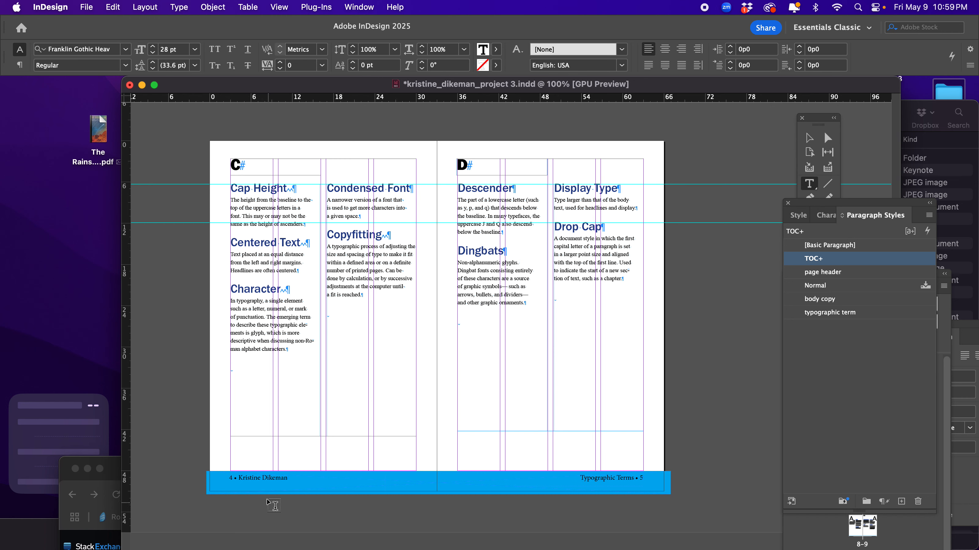
{"action": "scroll", "coordinate": [529, 408], "scroll_direction": "up", "scroll_amount": 1}
{"action": "scroll", "coordinate": [404, 371], "scroll_direction": "up", "scroll_amount": 10}
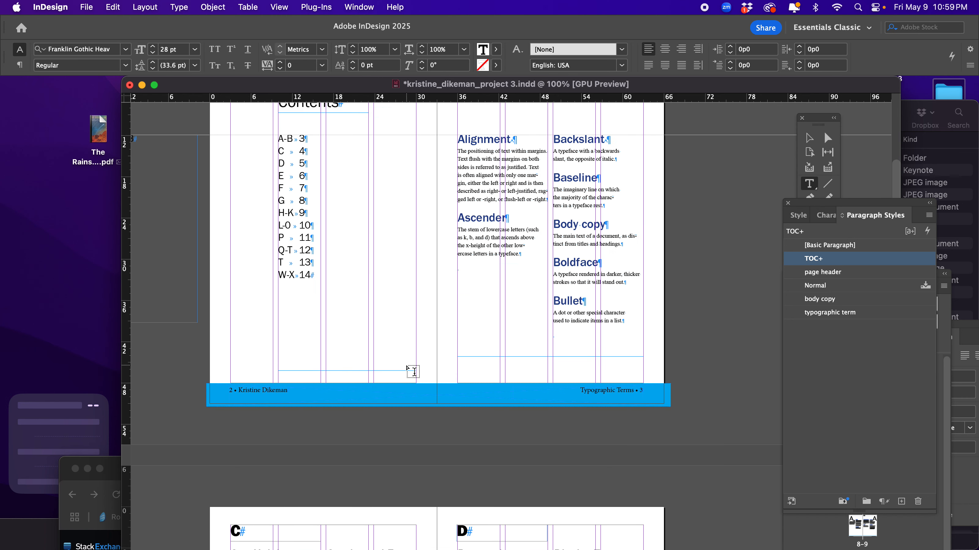
{"action": "left_click", "coordinate": [278, 285]}
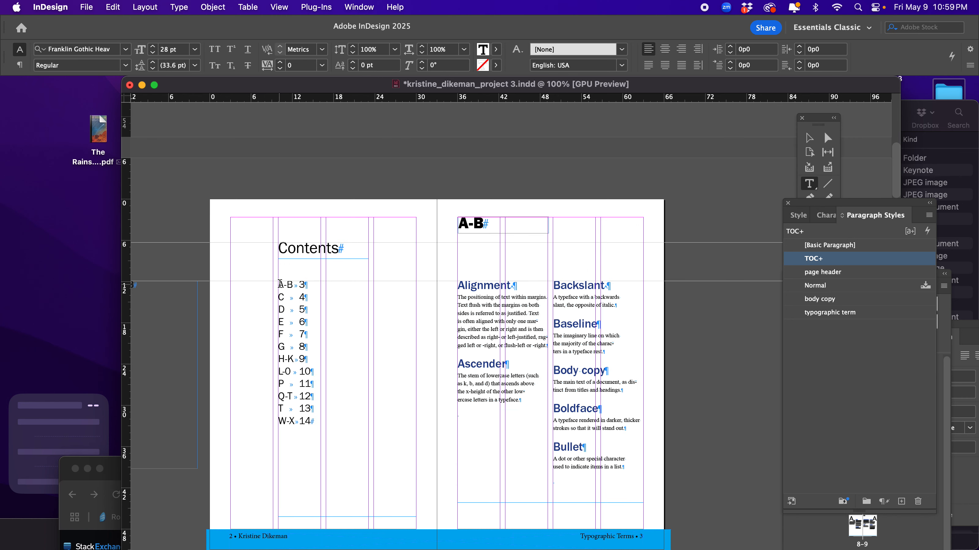
{"action": "left_click_drag", "start_coordinate": [279, 285], "coordinate": [333, 420]}
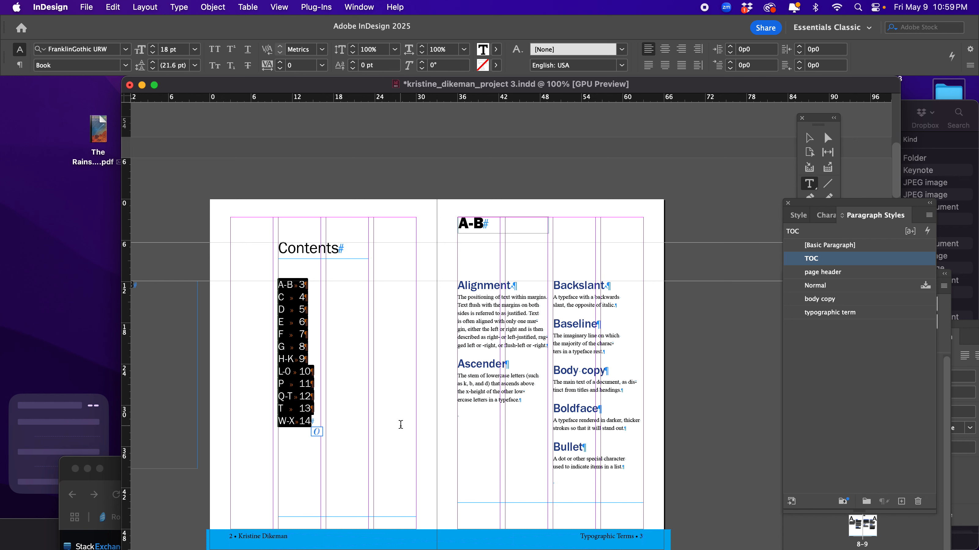
{"action": "left_click", "coordinate": [184, 7]}
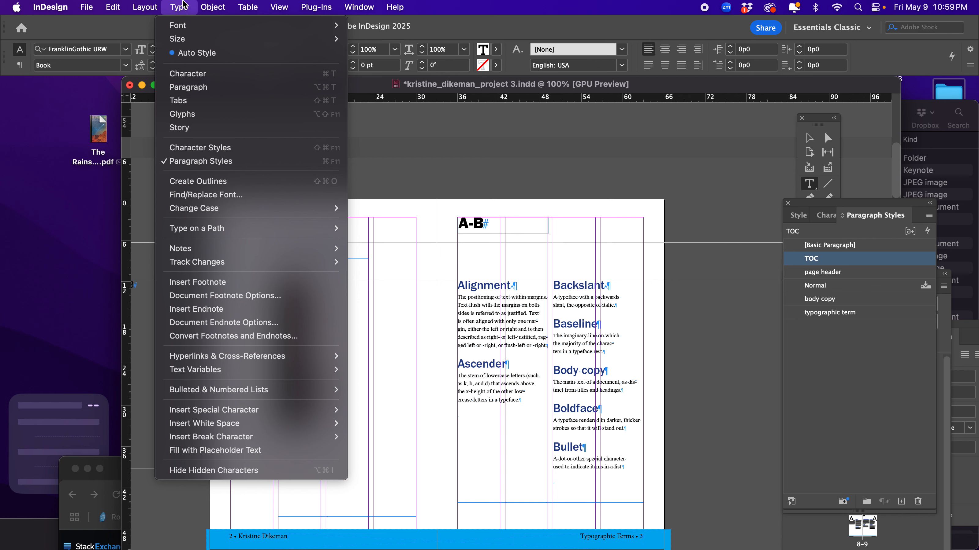
{"action": "left_click", "coordinate": [208, 101]}
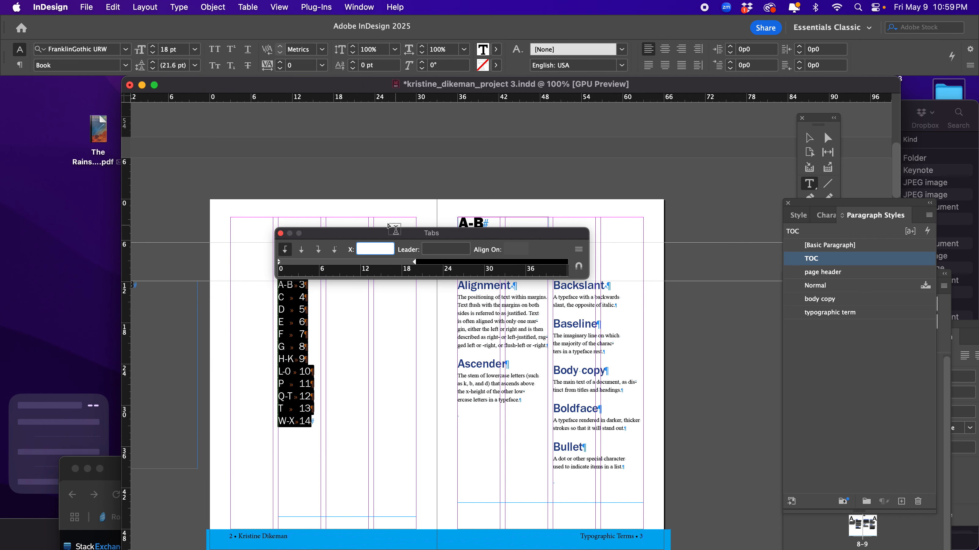
{"action": "left_click_drag", "start_coordinate": [376, 233], "coordinate": [375, 191]}
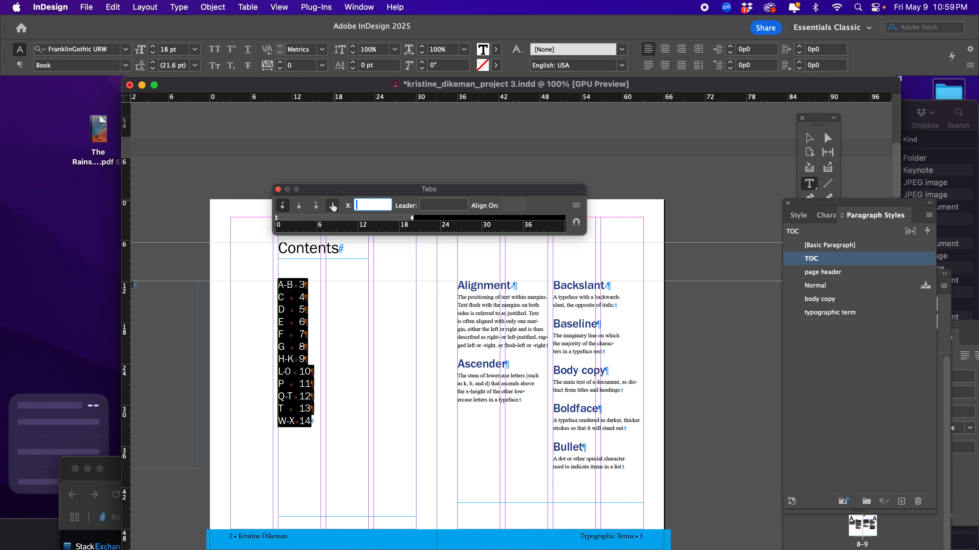
{"action": "left_click", "coordinate": [315, 210]}
{"action": "left_click", "coordinate": [389, 221]}
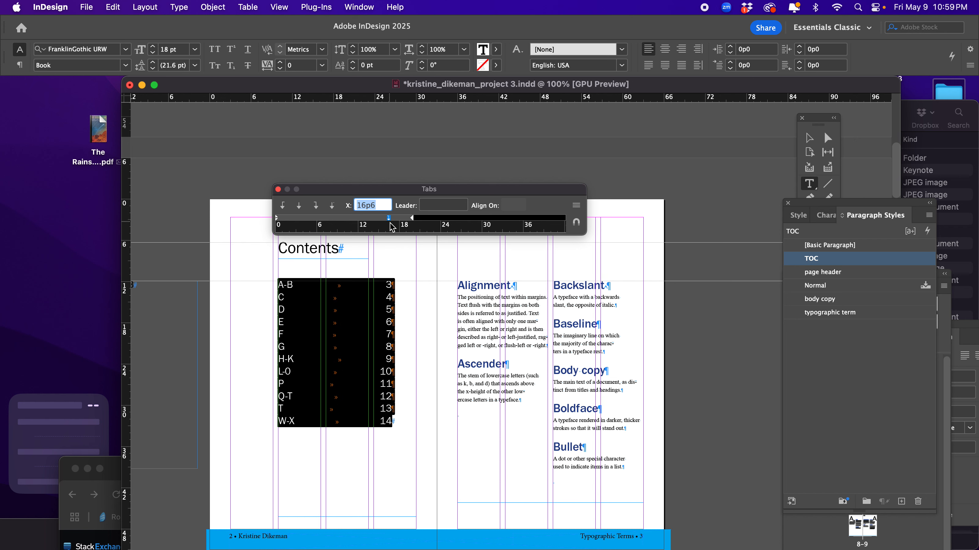
{"action": "left_click_drag", "start_coordinate": [388, 218], "coordinate": [409, 219]}
{"action": "left_click", "coordinate": [348, 289]}
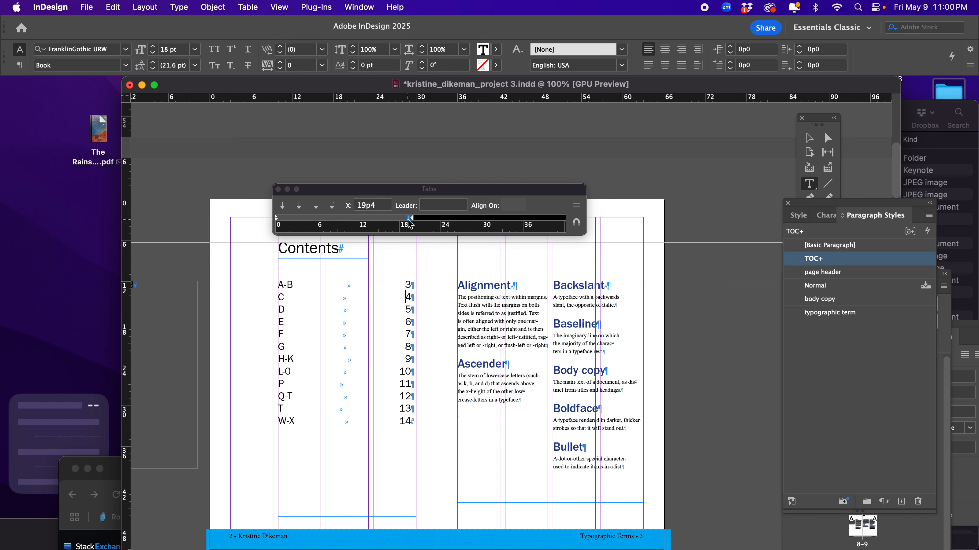
- Try moving the tab stop of the C entry alone, and return it to the other entries' position
{"action": "left_click_drag", "start_coordinate": [409, 219], "coordinate": [392, 220]}
{"action": "left_click_drag", "start_coordinate": [345, 285], "coordinate": [385, 448]}
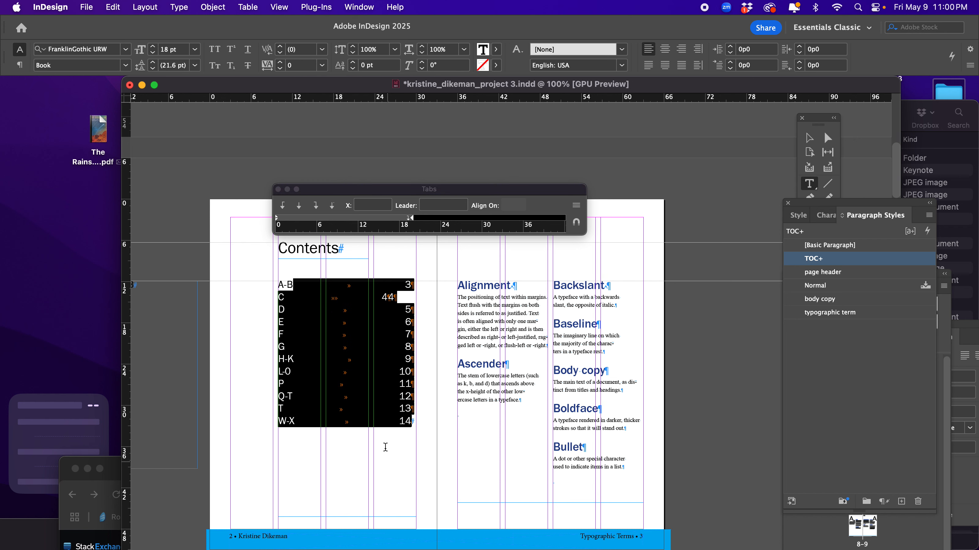
{"action": "mouse_move", "coordinate": [393, 223]}
{"action": "left_mouse_down"}
{"action": "mouse_move", "coordinate": [380, 222]}
{"action": "mouse_move", "coordinate": [409, 227]}
{"action": "left_mouse_up"}
{"action": "left_click", "coordinate": [408, 219]}
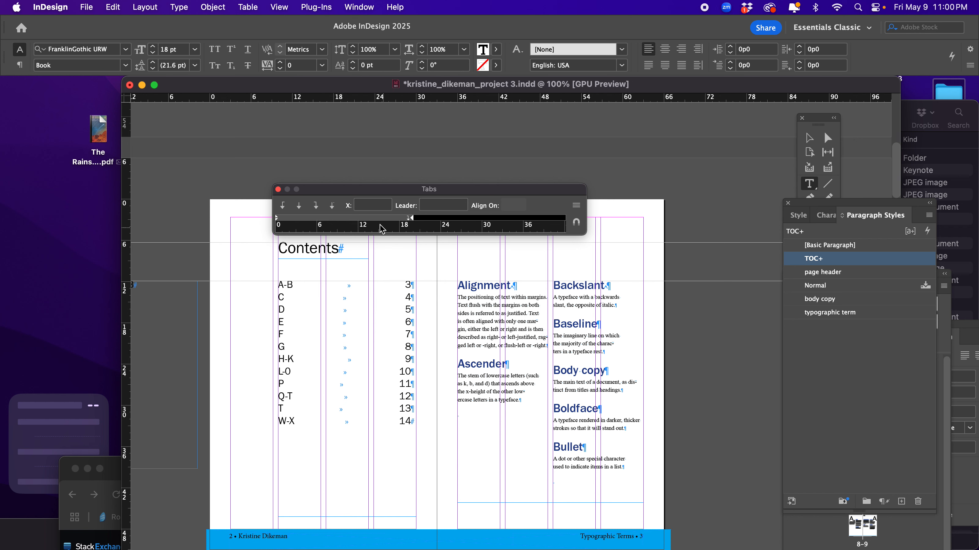
- Move the tab stop of the contents entries to 13p2, give it a period leader, and close the tab ruler
{"action": "left_click_drag", "start_coordinate": [409, 224], "coordinate": [367, 222]}
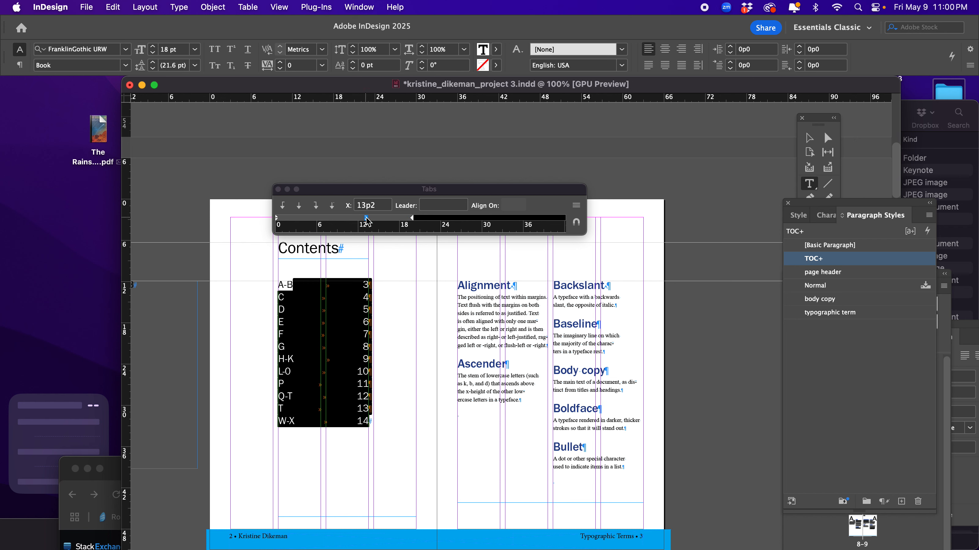
{"action": "left_click_drag", "start_coordinate": [337, 284], "coordinate": [360, 426]}
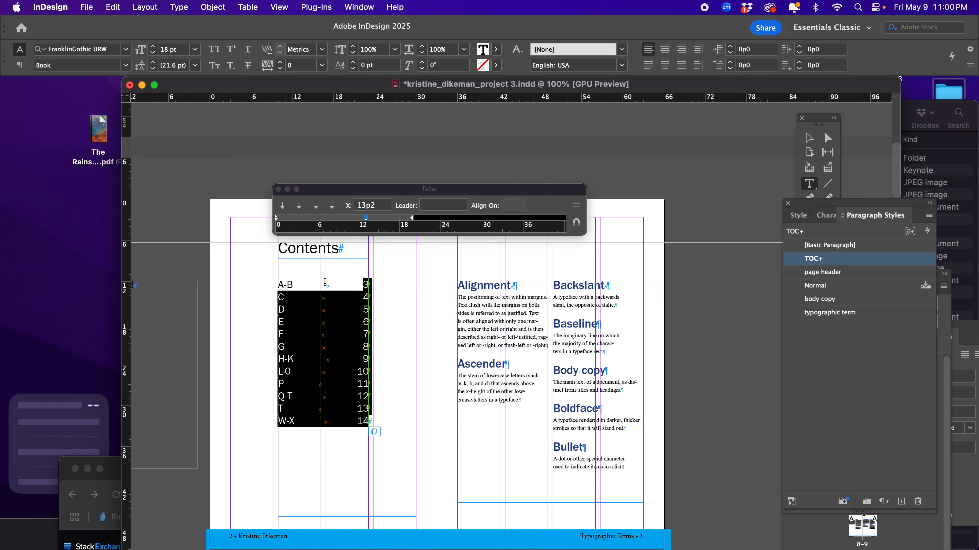
{"action": "left_click_drag", "start_coordinate": [368, 284], "coordinate": [371, 448]}
{"action": "left_click_drag", "start_coordinate": [278, 284], "coordinate": [372, 429]}
{"action": "left_click", "coordinate": [438, 207]}
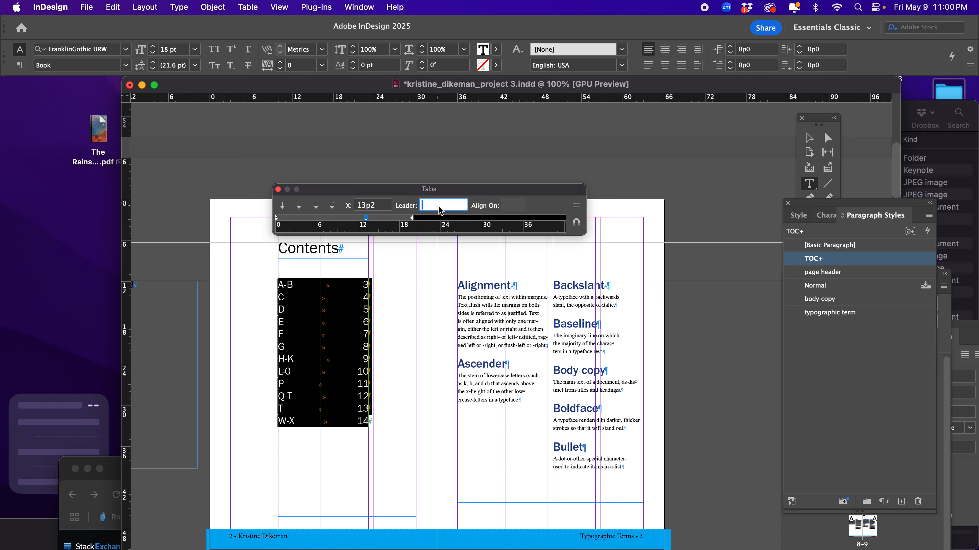
{"action": "type", "text": "."}
{"action": "key", "text": "Return"}
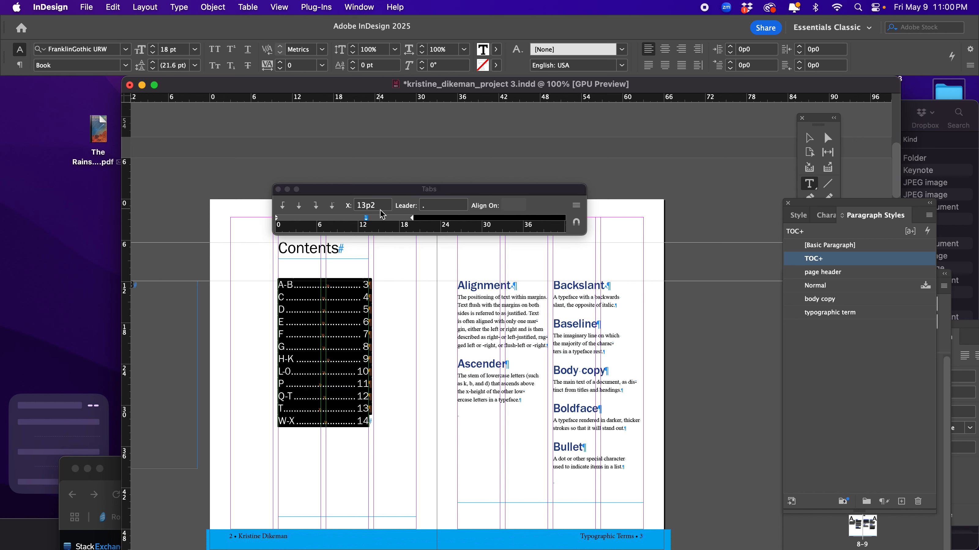
{"action": "left_click", "coordinate": [363, 347]}
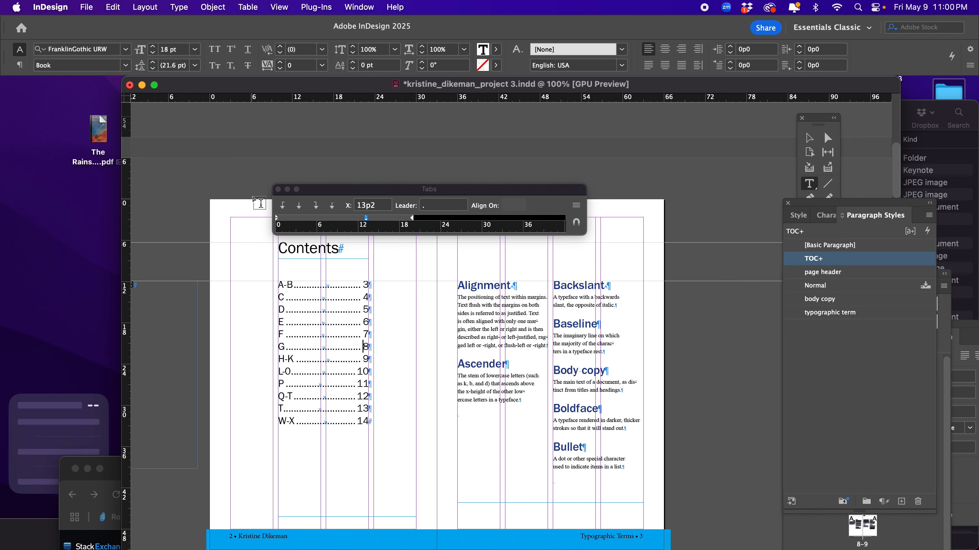
{"action": "left_click", "coordinate": [278, 189]}
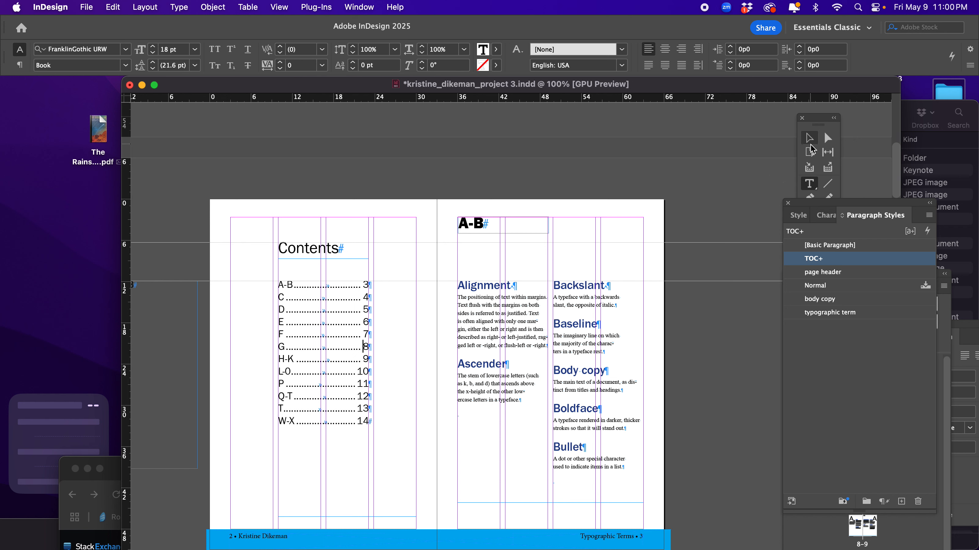
- Change the character color of the page header paragraph style to [Paper]
{"action": "left_click_drag", "start_coordinate": [808, 212], "coordinate": [694, 233]}
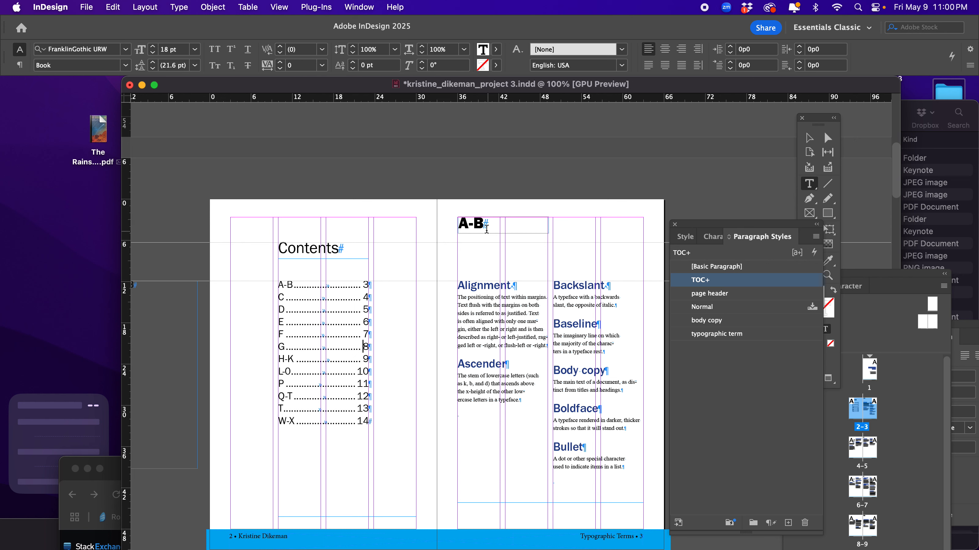
{"action": "double_click", "coordinate": [478, 224]}
{"action": "left_click", "coordinate": [710, 293]}
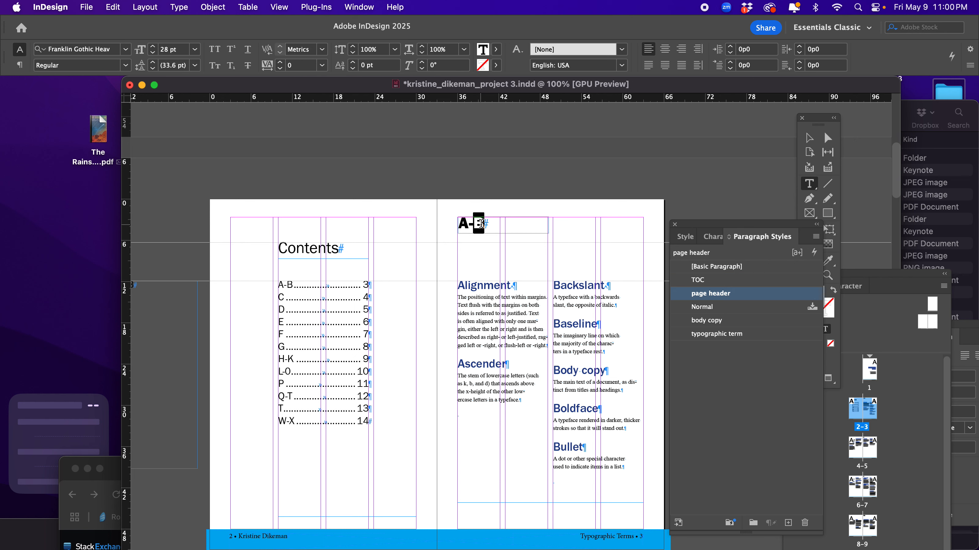
{"action": "double_click", "coordinate": [750, 299]}
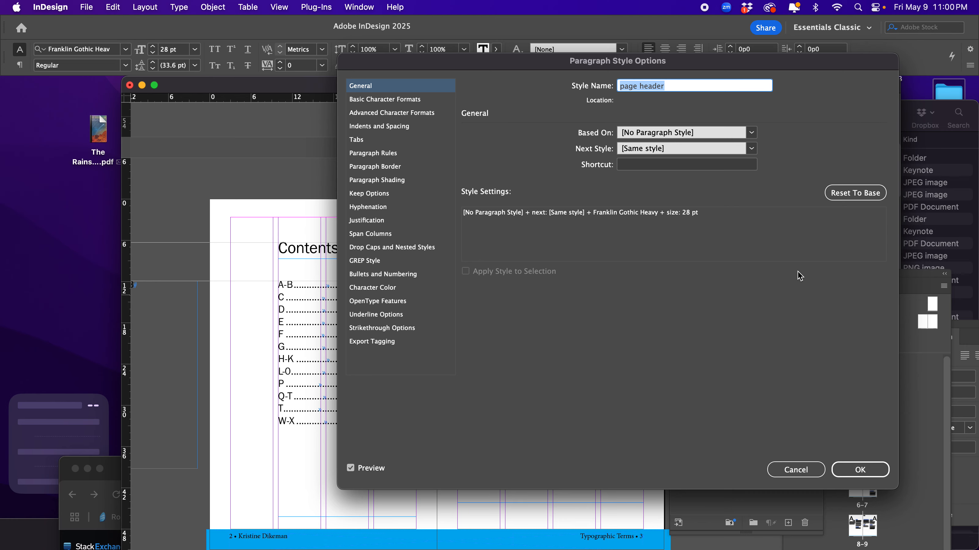
{"action": "left_click", "coordinate": [384, 289]}
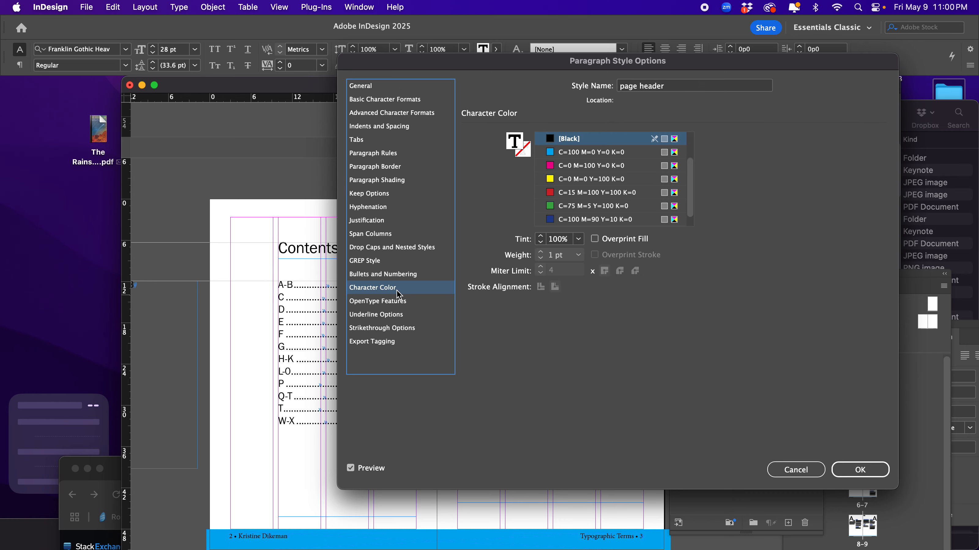
{"action": "scroll", "coordinate": [559, 176], "scroll_direction": "up", "scroll_amount": 2}
{"action": "left_click", "coordinate": [561, 166]}
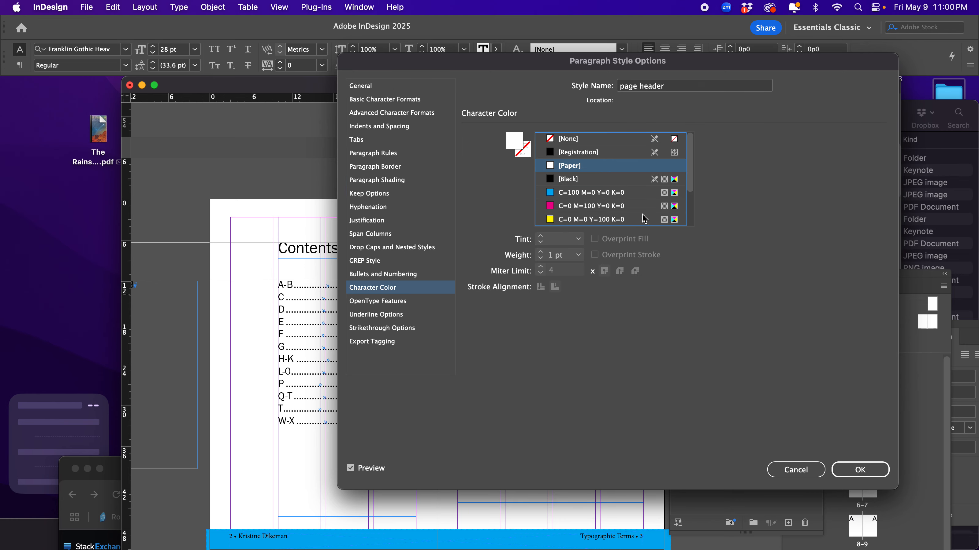
{"action": "left_click", "coordinate": [880, 470]}
{"action": "left_click", "coordinate": [551, 204]}
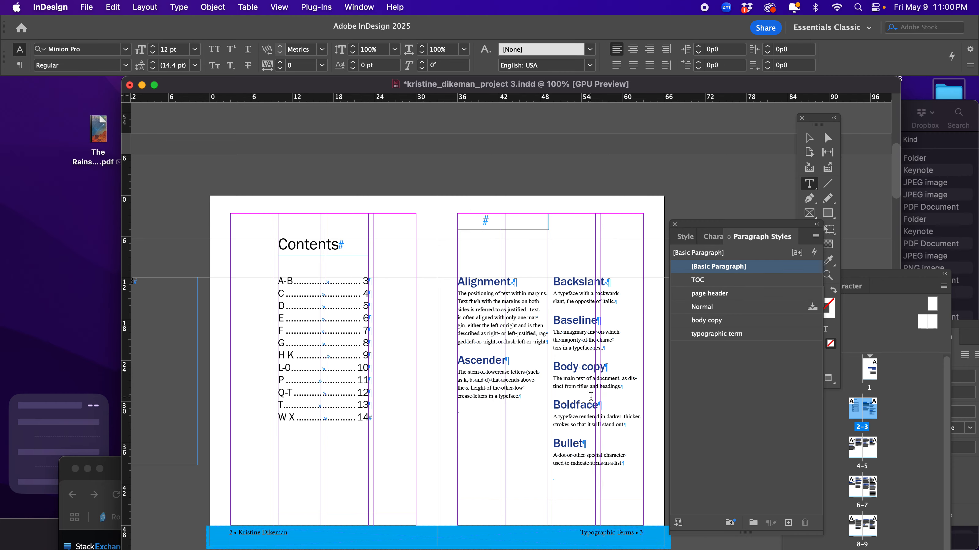
- Check the headers on the following pages and delete the frame of table of contents entries on page 2
{"action": "scroll", "coordinate": [588, 400], "scroll_direction": "down", "scroll_amount": 10}
{"action": "scroll", "coordinate": [588, 399], "scroll_direction": "down", "scroll_amount": 12}
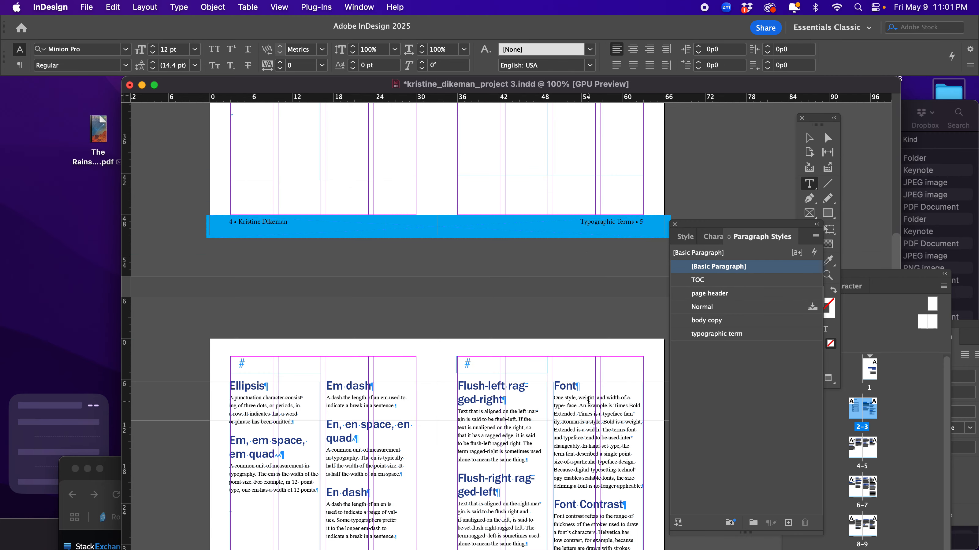
{"action": "scroll", "coordinate": [588, 400], "scroll_direction": "up", "scroll_amount": 20}
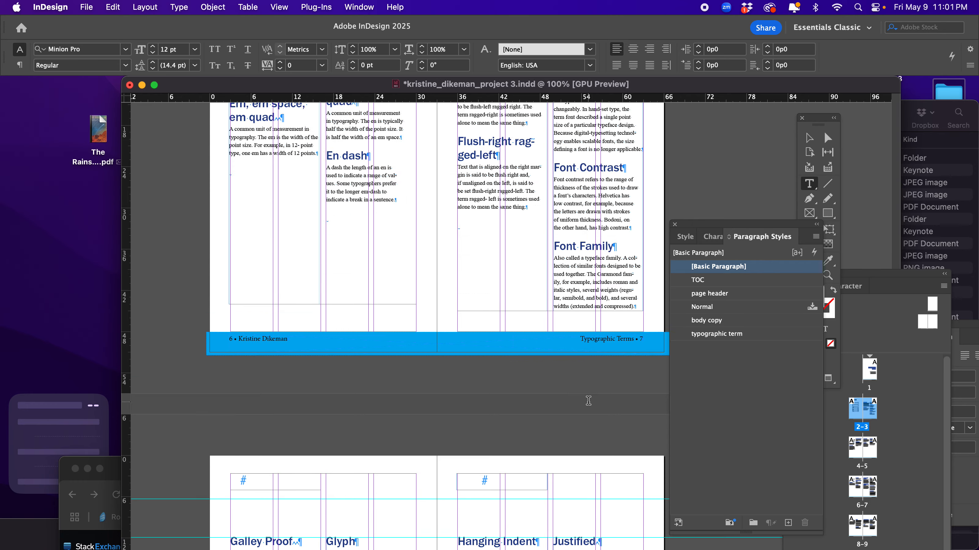
{"action": "scroll", "coordinate": [588, 400], "scroll_direction": "up", "scroll_amount": 3}
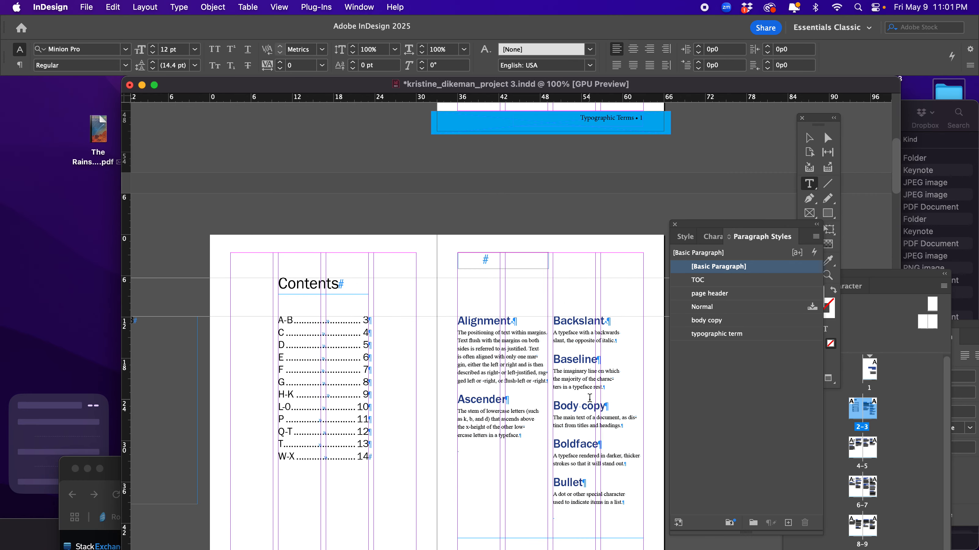
{"action": "left_click", "coordinate": [810, 138]}
{"action": "left_click", "coordinate": [384, 399]}
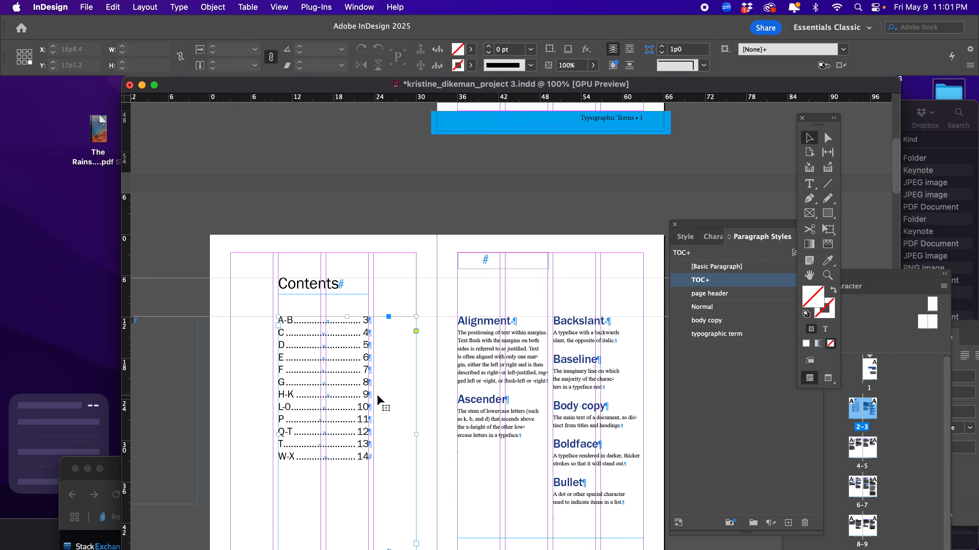
{"action": "key", "text": "Delete"}
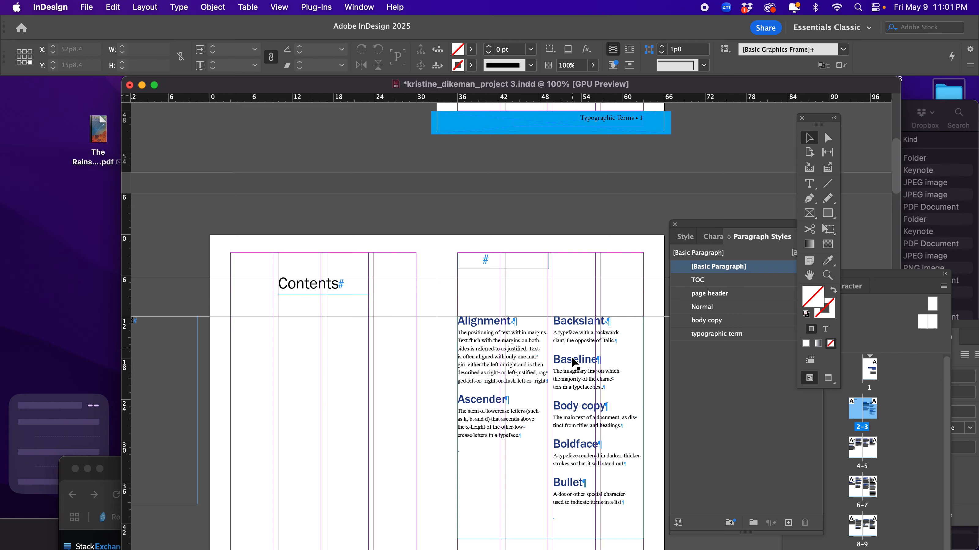
- Start a new table of contents for page 2, replacing the included page header style with the typographic term style
{"action": "scroll", "coordinate": [532, 480], "scroll_direction": "down", "scroll_amount": 12}
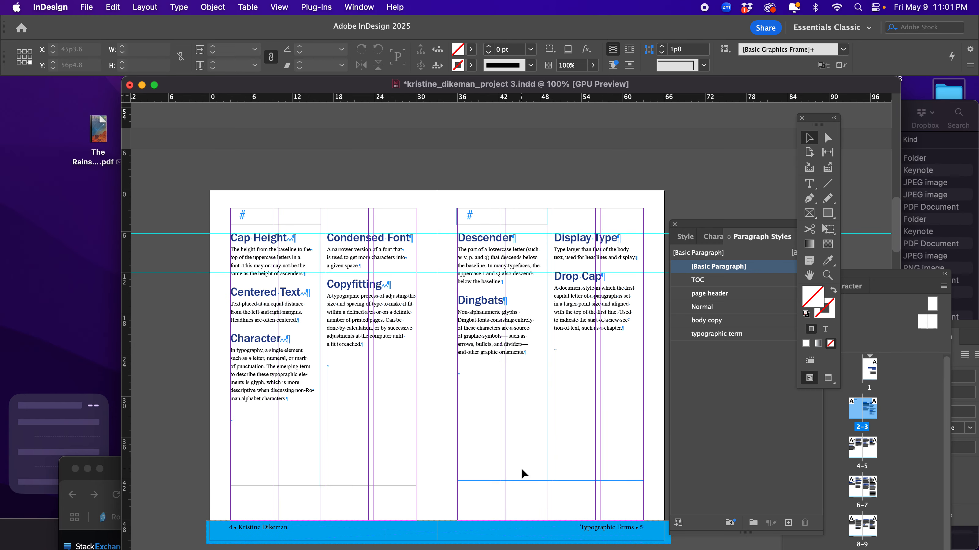
{"action": "scroll", "coordinate": [523, 474], "scroll_direction": "down", "scroll_amount": 10}
{"action": "scroll", "coordinate": [516, 468], "scroll_direction": "up", "scroll_amount": 20}
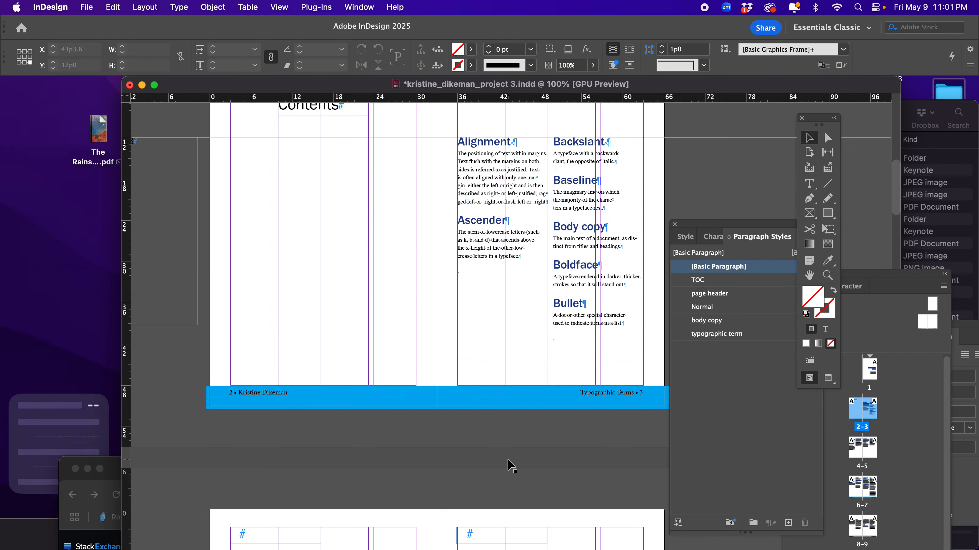
{"action": "scroll", "coordinate": [512, 466], "scroll_direction": "up", "scroll_amount": 5}
{"action": "scroll", "coordinate": [513, 444], "scroll_direction": "down", "scroll_amount": 2}
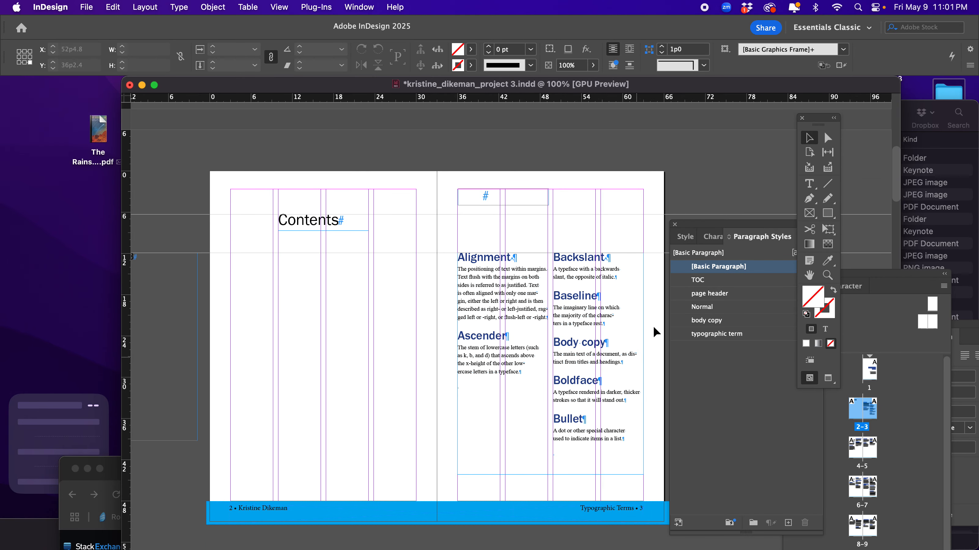
{"action": "left_click", "coordinate": [809, 184]}
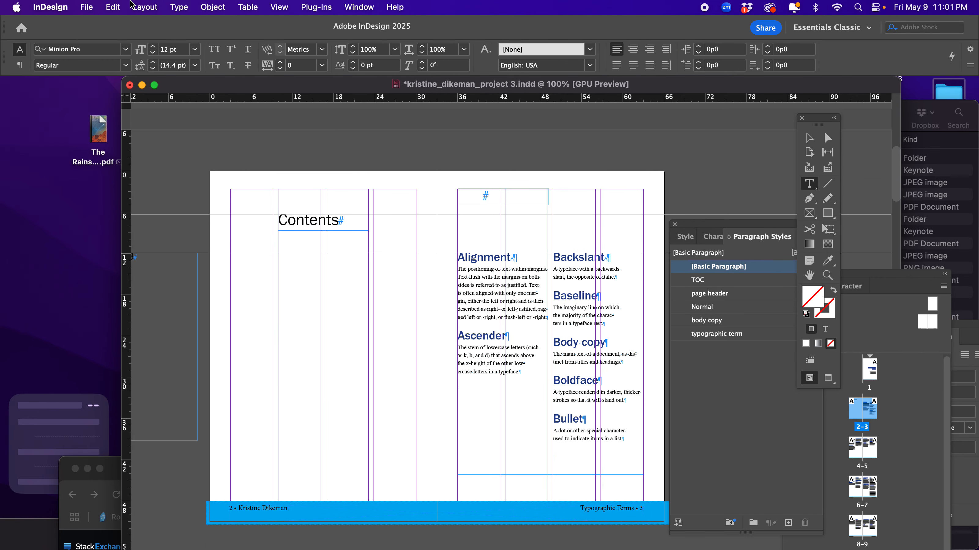
{"action": "left_click", "coordinate": [144, 7]}
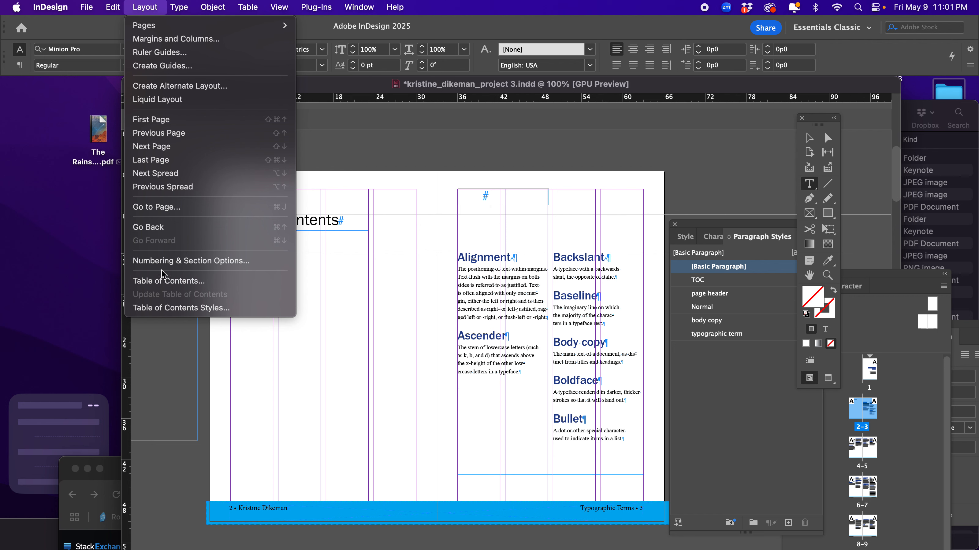
{"action": "left_click", "coordinate": [166, 281]}
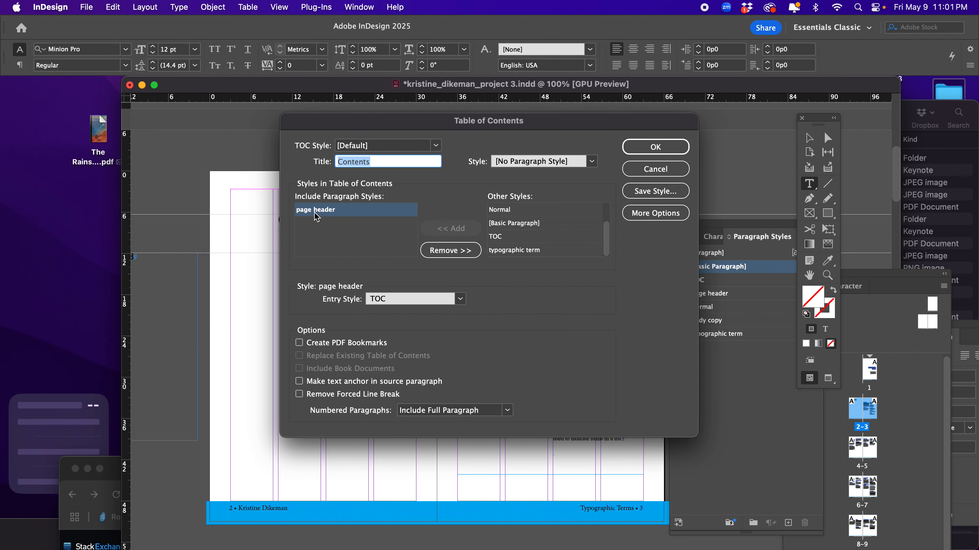
{"action": "left_click", "coordinate": [445, 249]}
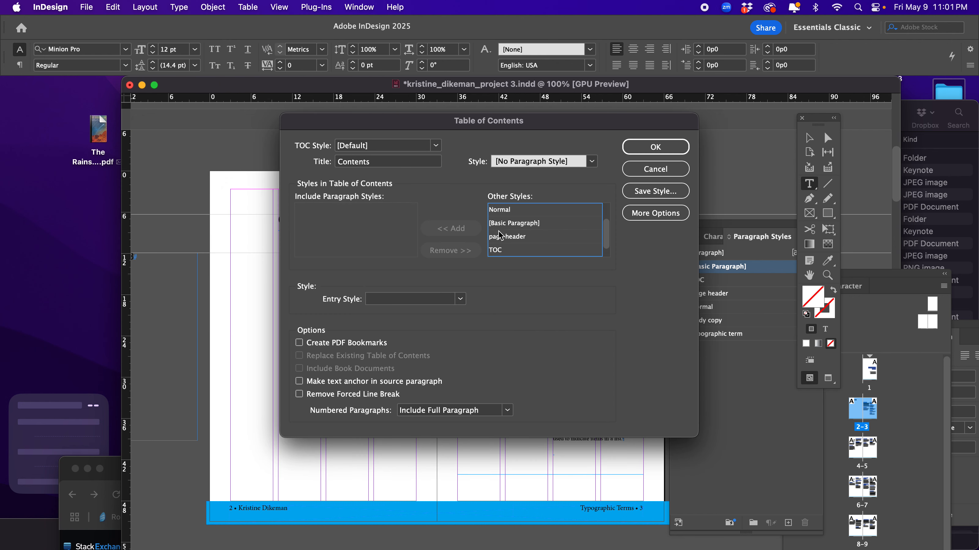
{"action": "scroll", "coordinate": [551, 256], "scroll_direction": "down", "scroll_amount": 1}
{"action": "left_click", "coordinate": [511, 251]}
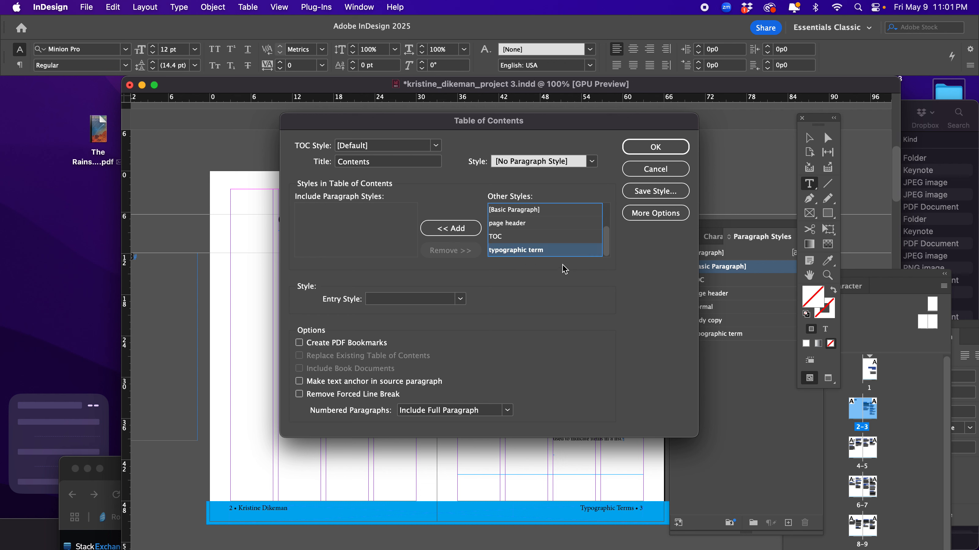
{"action": "left_click", "coordinate": [449, 227]}
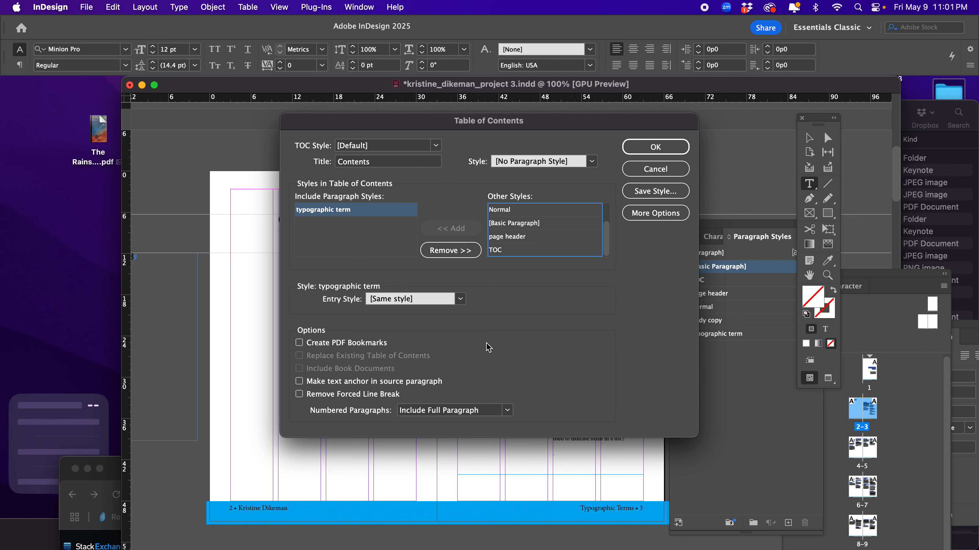
- Set the entry style to TOC and place the generated contents in a margin-wide frame below the page 2 Contents heading
{"action": "left_click", "coordinate": [459, 299]}
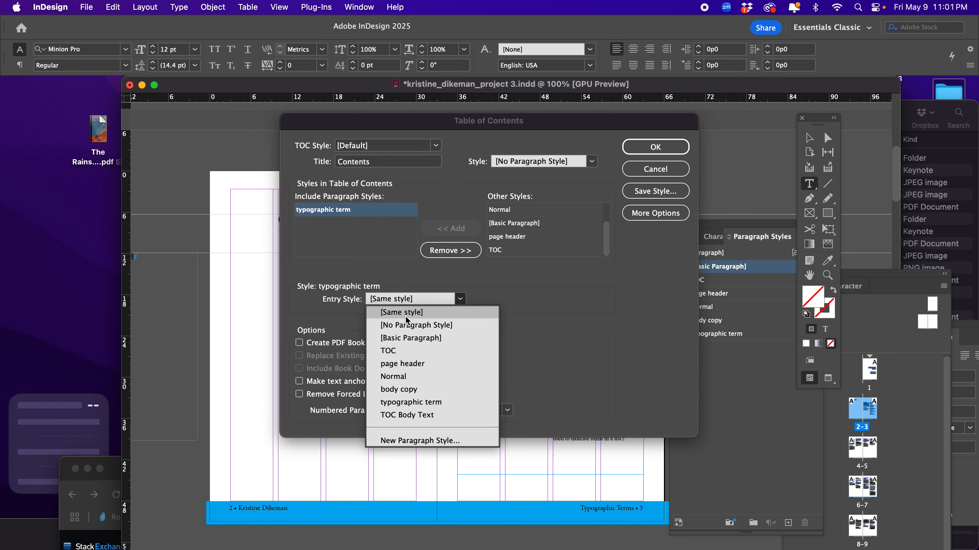
{"action": "left_click", "coordinate": [384, 349]}
{"action": "left_click", "coordinate": [655, 147]}
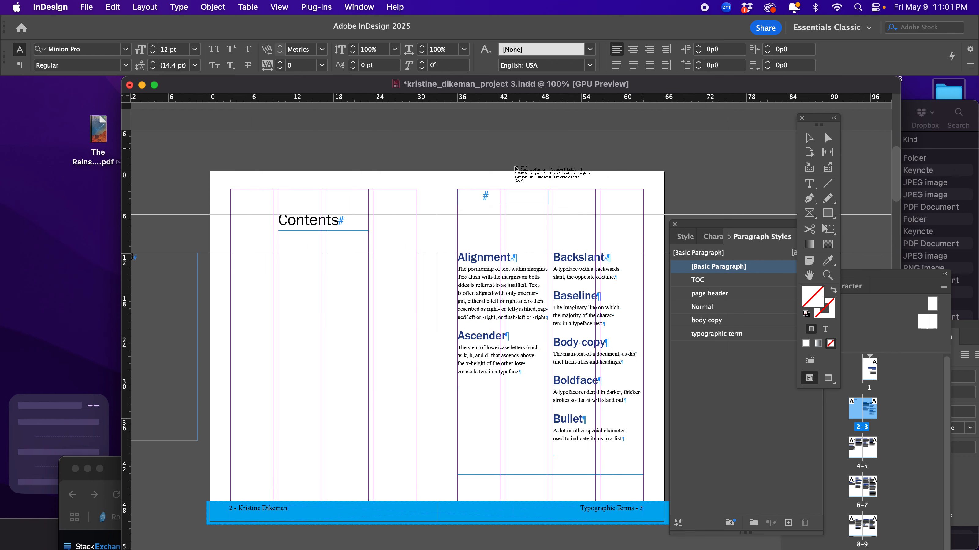
{"action": "left_click_drag", "start_coordinate": [231, 242], "coordinate": [418, 485]}
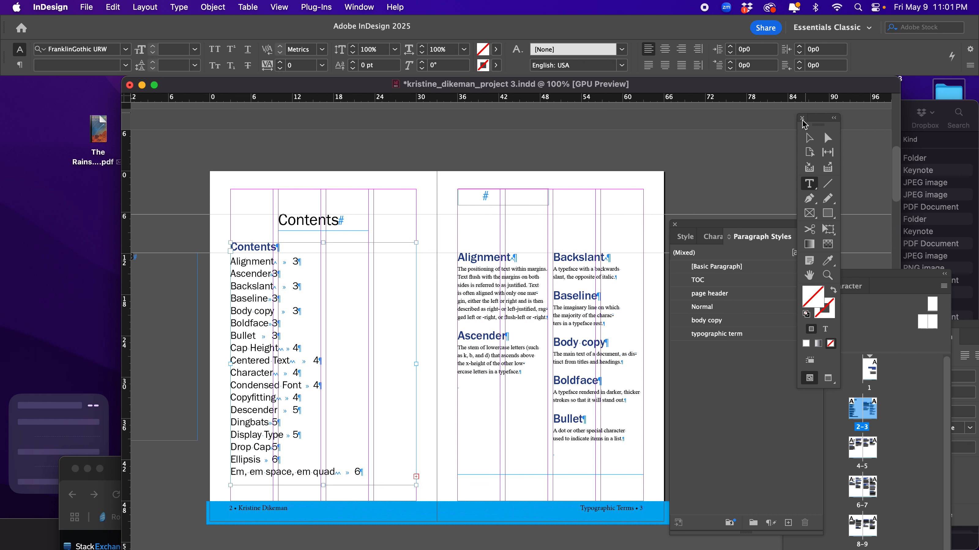
- Divide the contents text frame on page 2 into 3 columns
{"action": "left_click", "coordinate": [810, 136]}
{"action": "left_click", "coordinate": [735, 46]}
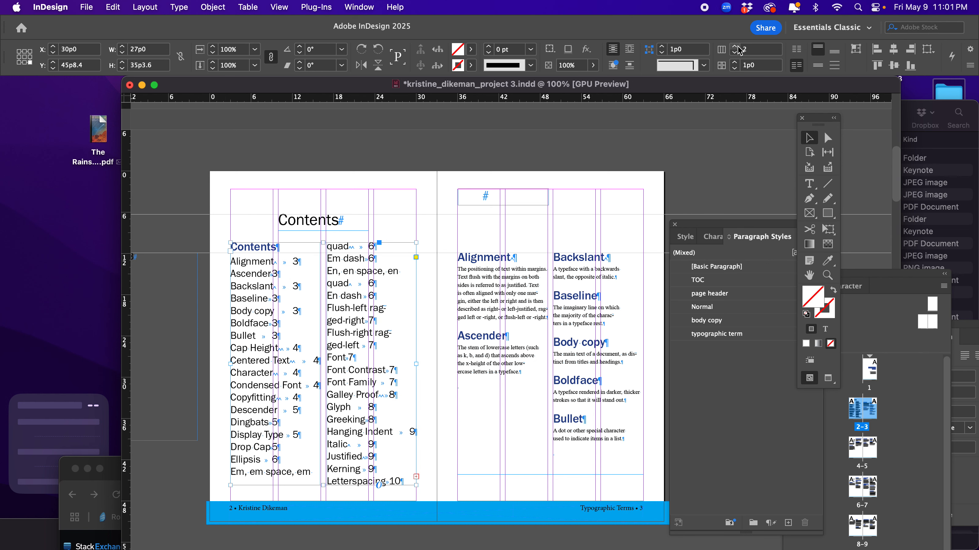
{"action": "left_click", "coordinate": [735, 47]}
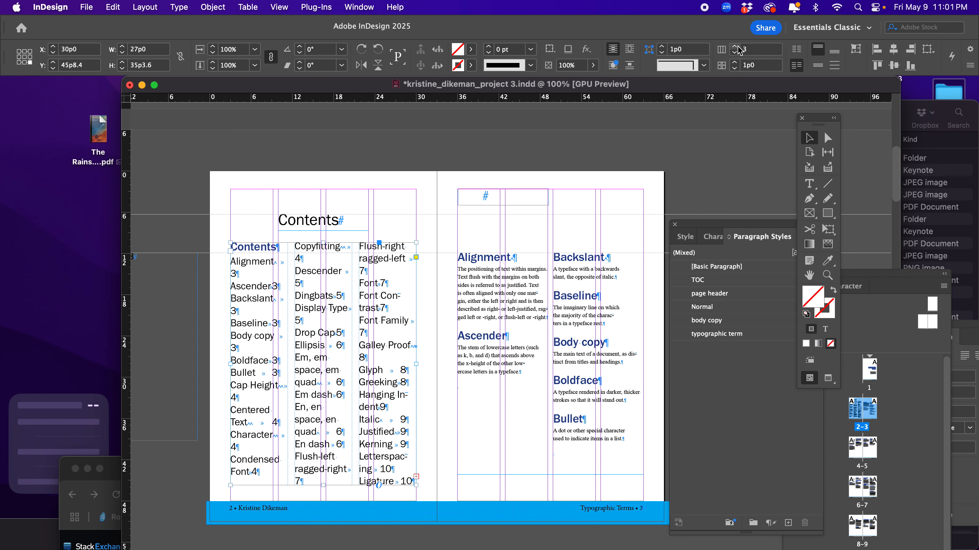
- Apply the TOC paragraph style to all the contents text and set the style's font size to 12 pt
{"action": "double_click", "coordinate": [308, 317]}
{"action": "triple_click", "coordinate": [308, 316]}
{"action": "left_click", "coordinate": [308, 317]}
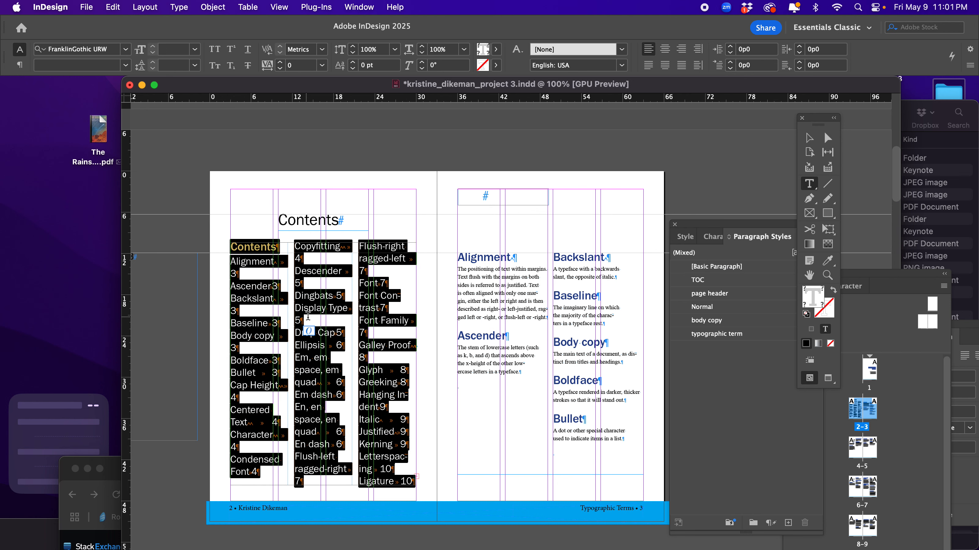
{"action": "double_click", "coordinate": [726, 284]}
{"action": "left_click", "coordinate": [388, 99]}
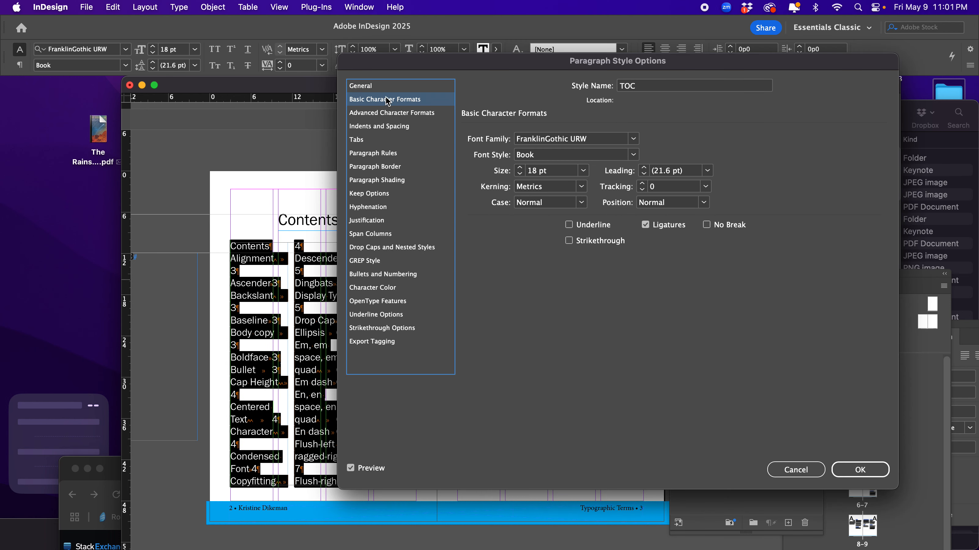
{"action": "left_click", "coordinate": [520, 174]}
{"action": "left_click", "coordinate": [520, 174]}
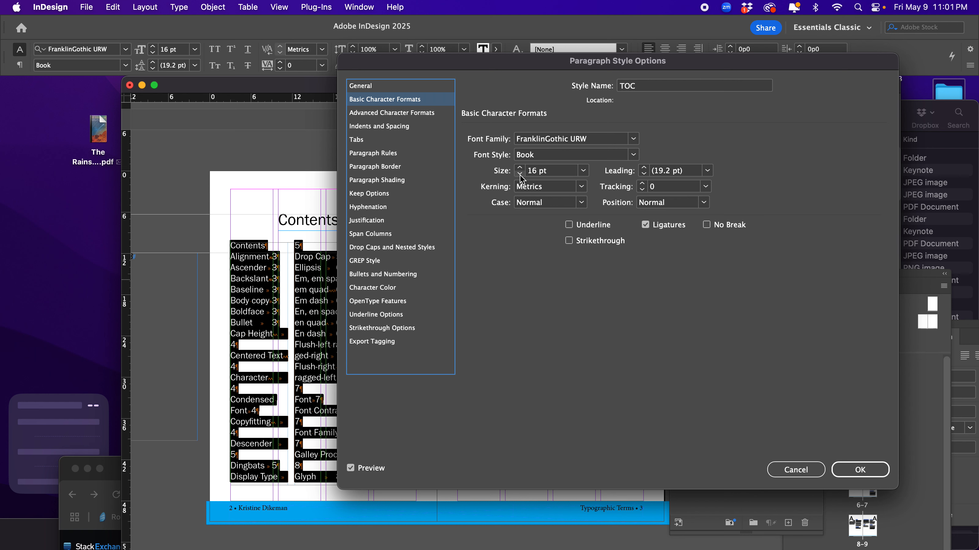
{"action": "left_click", "coordinate": [520, 174]}
{"action": "left_click", "coordinate": [520, 174]}
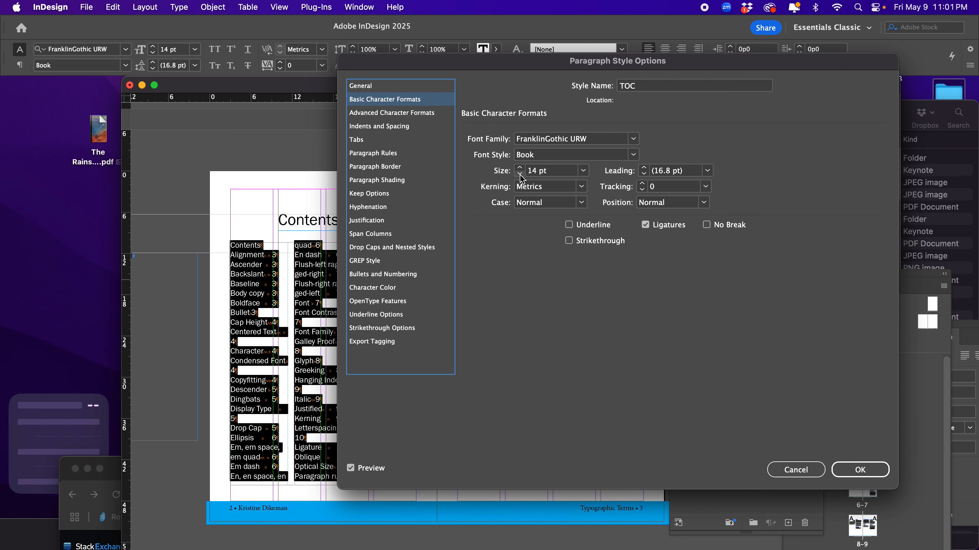
{"action": "left_click", "coordinate": [520, 174]}
{"action": "left_click", "coordinate": [520, 173]}
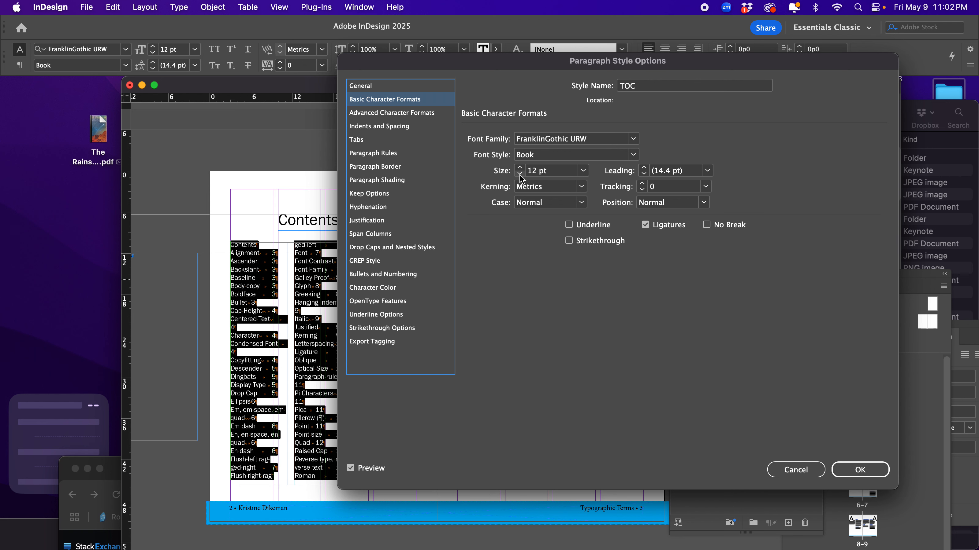
{"action": "left_click", "coordinate": [860, 470]}
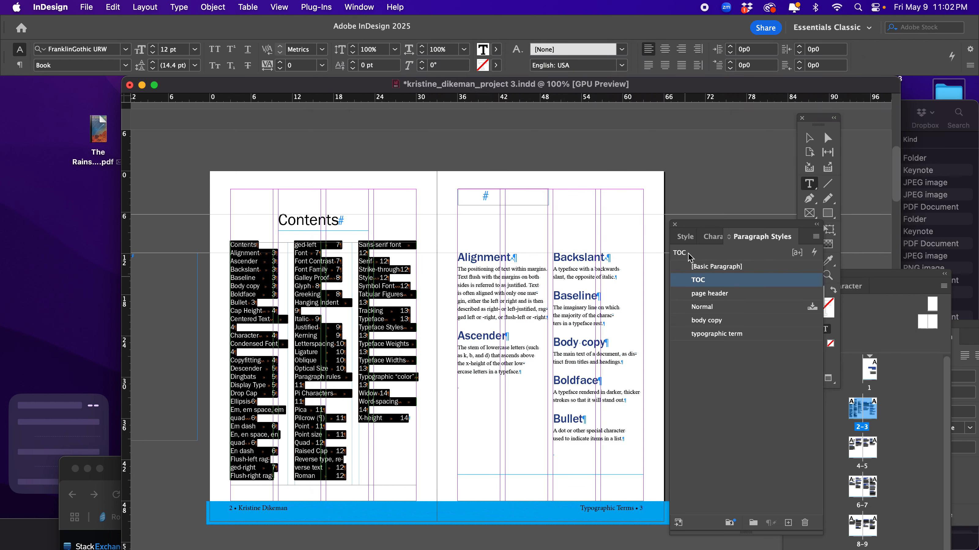
{"action": "key", "text": "Escape"}
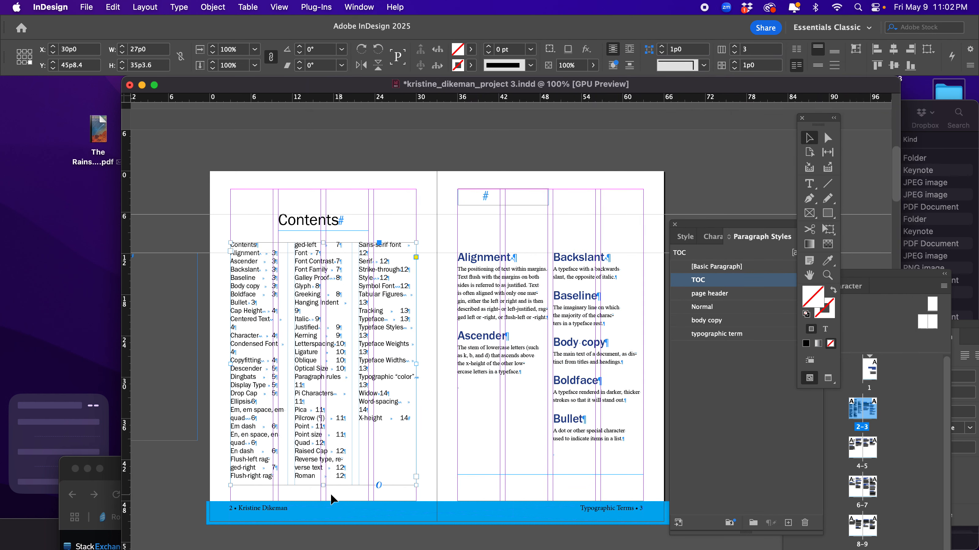
- Select the contents entries below their title and set a tab stop for the page numbers at 8p0
{"action": "double_click", "coordinate": [297, 374]}
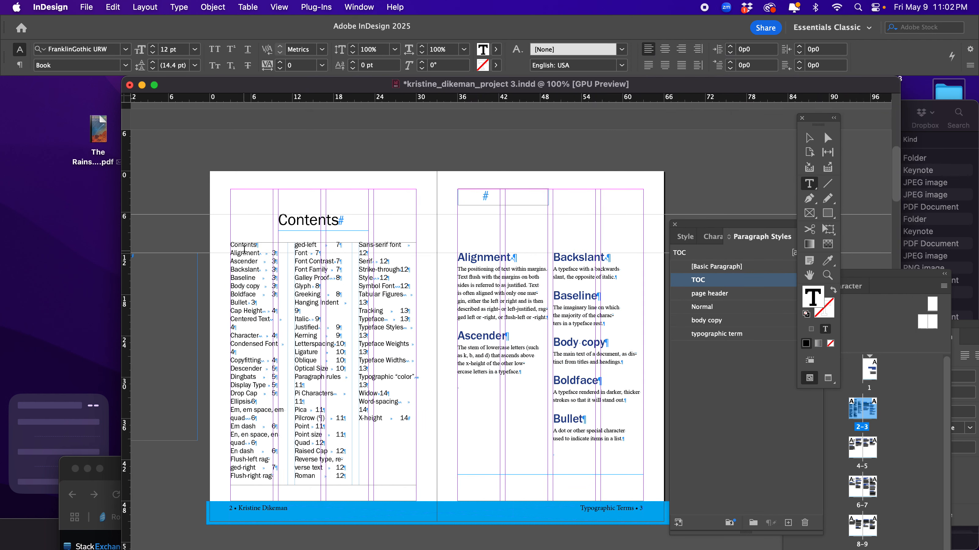
{"action": "left_click_drag", "start_coordinate": [244, 250], "coordinate": [419, 494]}
{"action": "left_click", "coordinate": [176, 7]}
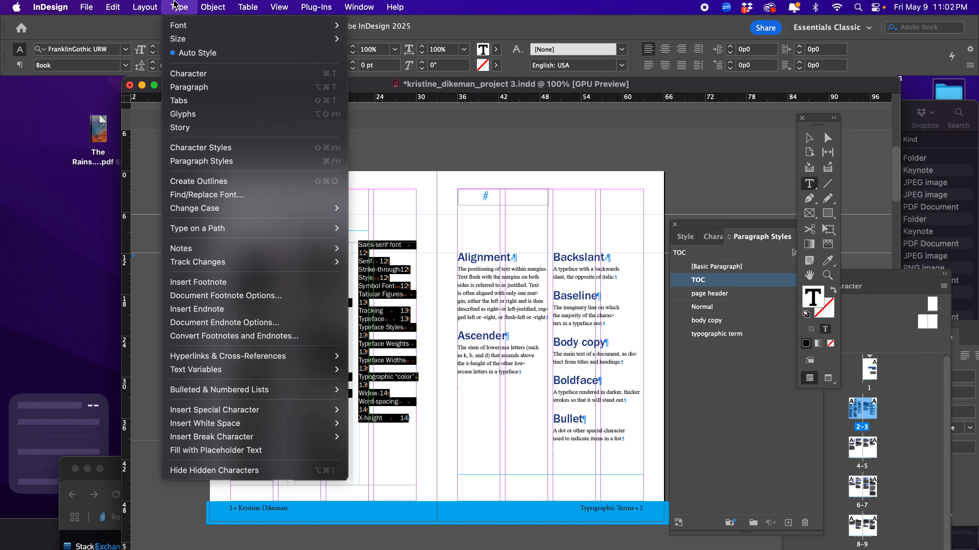
{"action": "left_click", "coordinate": [195, 101]}
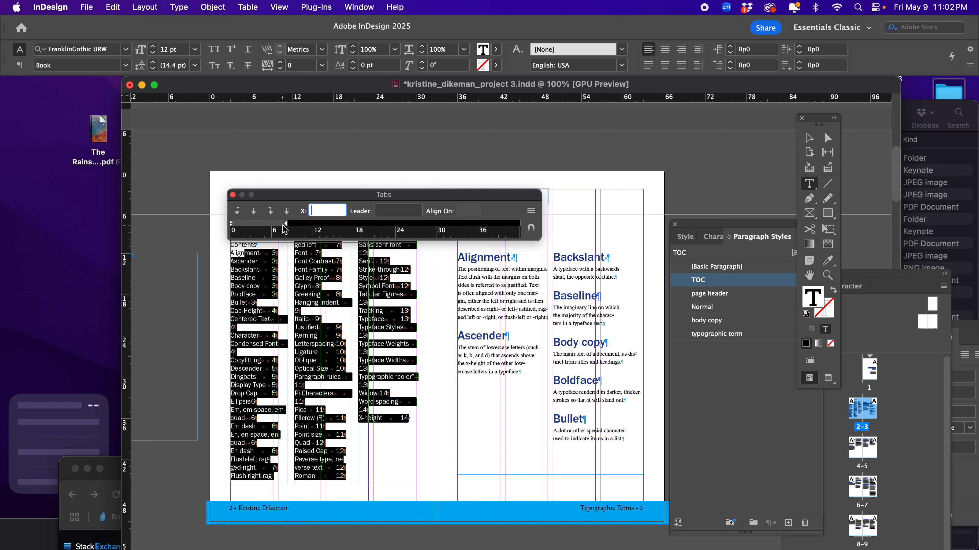
{"action": "left_click", "coordinate": [273, 226]}
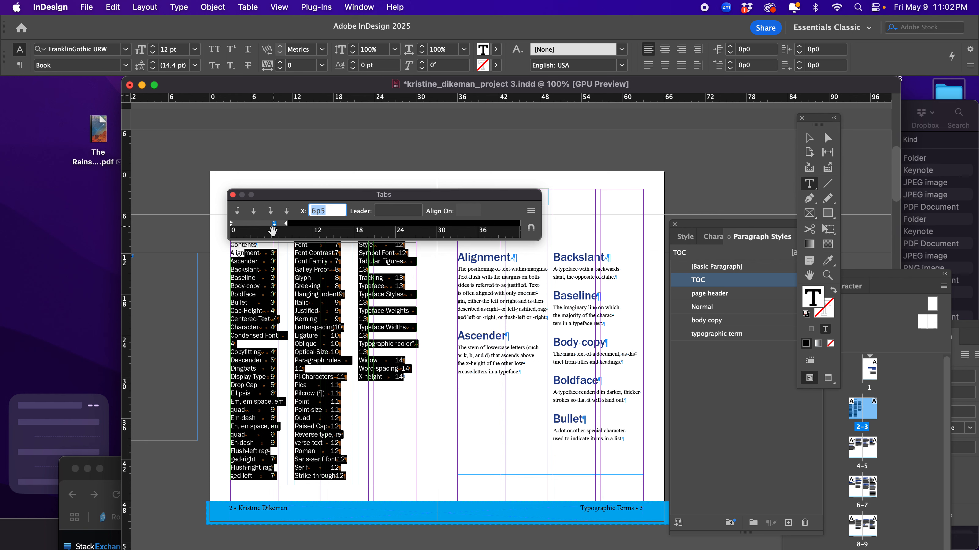
{"action": "left_click_drag", "start_coordinate": [273, 230], "coordinate": [286, 227]}
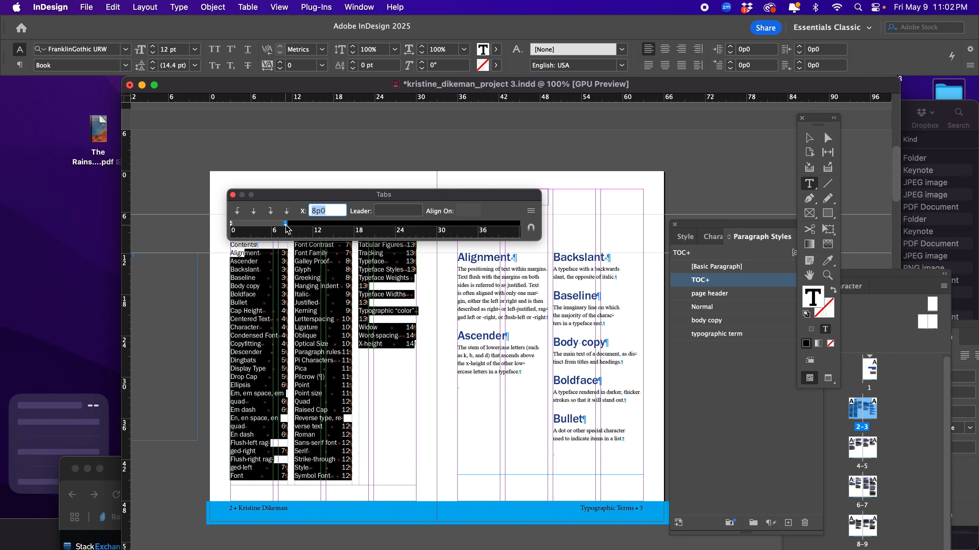
- Give the 8p0 tab stop a period leader and move the tab ruler off the contents text
{"action": "left_click", "coordinate": [392, 211]}
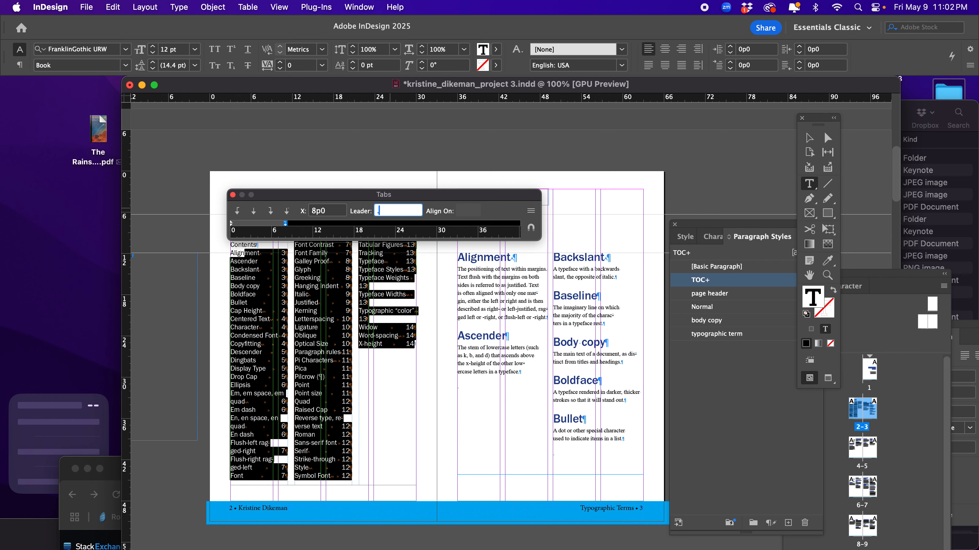
{"action": "type", "text": "."}
{"action": "key", "text": "Return"}
{"action": "left_click", "coordinate": [373, 276]}
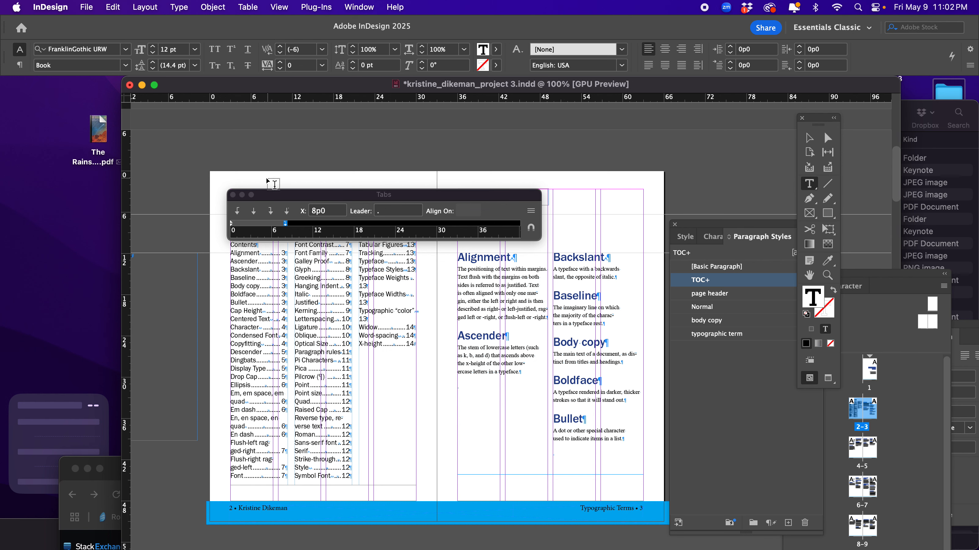
{"action": "left_click_drag", "start_coordinate": [266, 196], "coordinate": [471, 125]}
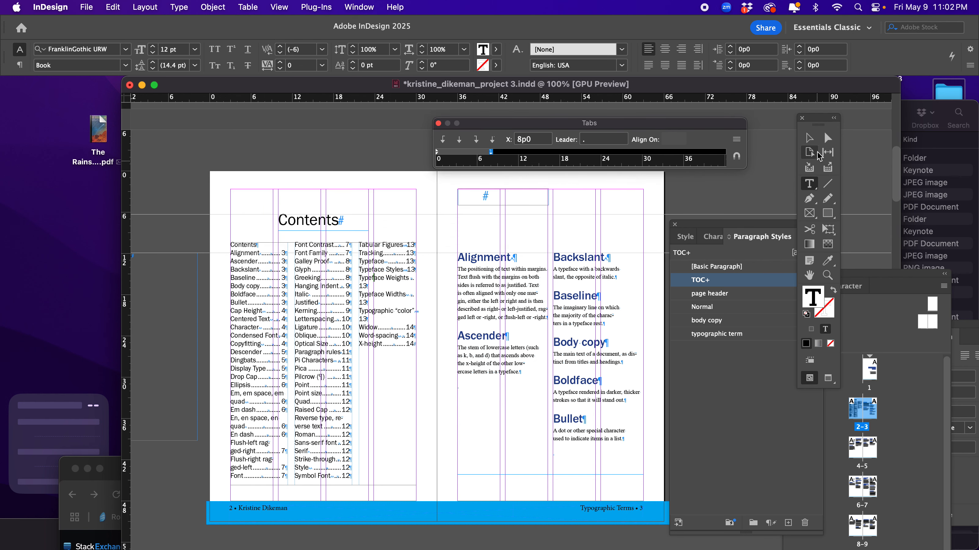
- Preview the spread without guides and insert forced line breaks before “Weights”, “Widths” and “color” in the Typeface and Typographic entries
{"action": "left_click", "coordinate": [810, 138]}
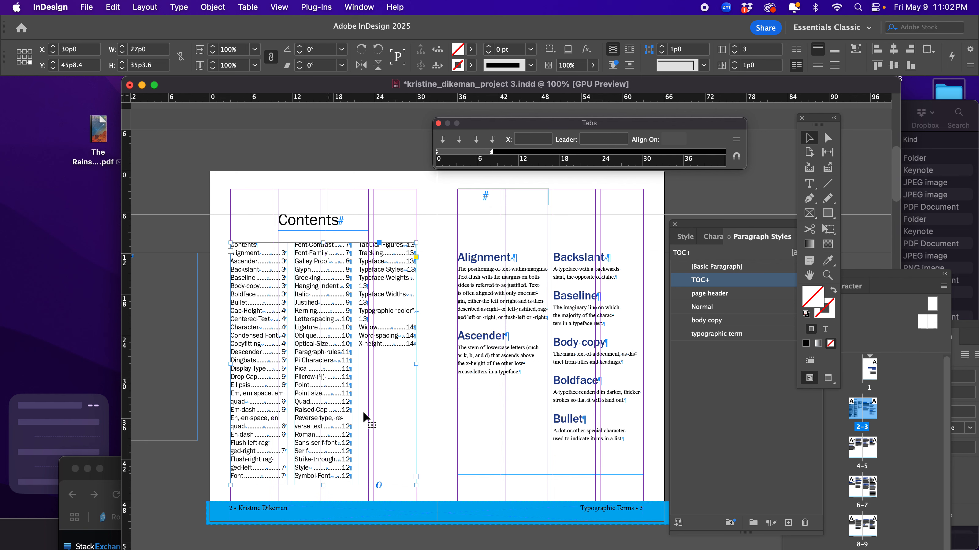
{"action": "left_click", "coordinate": [827, 378]}
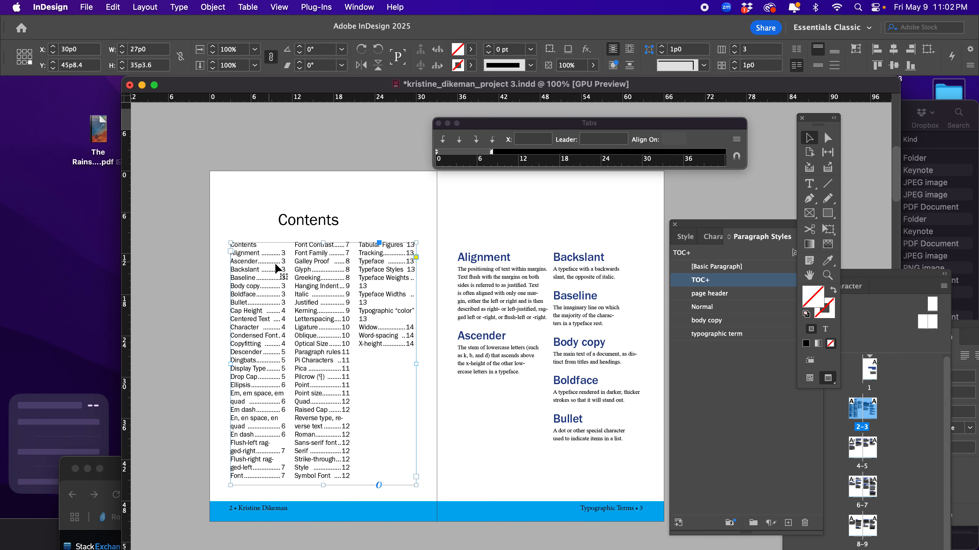
{"action": "double_click", "coordinate": [394, 287]}
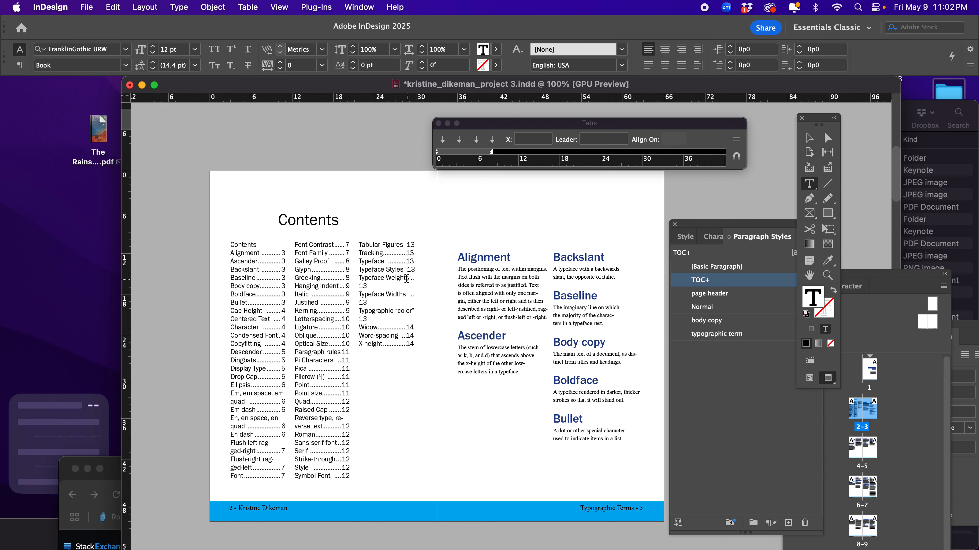
{"action": "left_click", "coordinate": [388, 280]}
{"action": "key", "text": "shift+Return"}
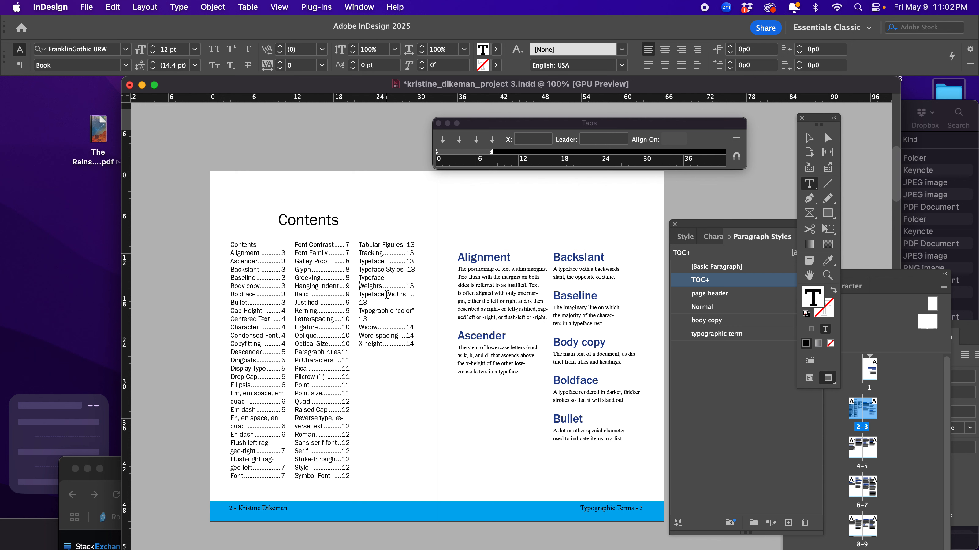
{"action": "left_click", "coordinate": [387, 294]}
{"action": "key", "text": "shift+Return"}
{"action": "left_click", "coordinate": [396, 310]}
{"action": "key", "text": "shift+Return"}
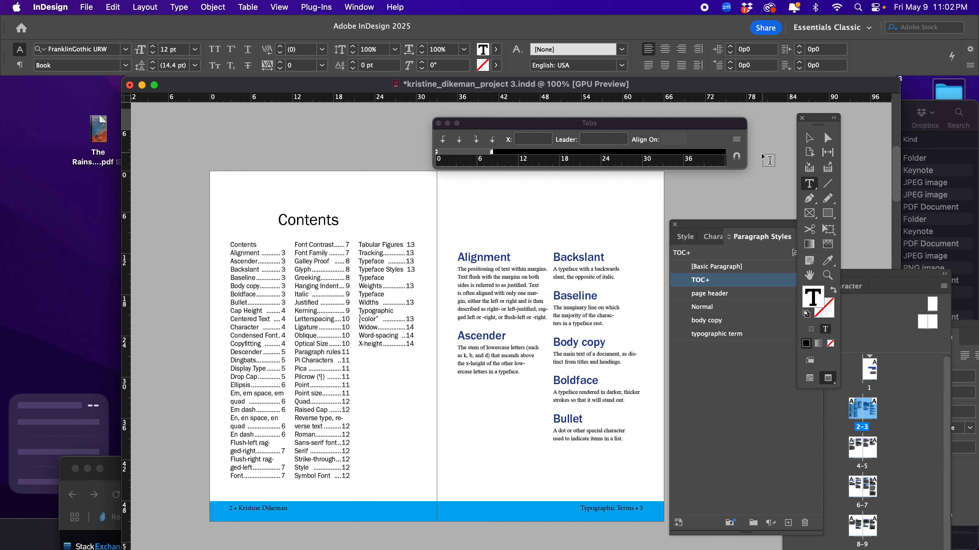
{"action": "left_click", "coordinate": [809, 138]}
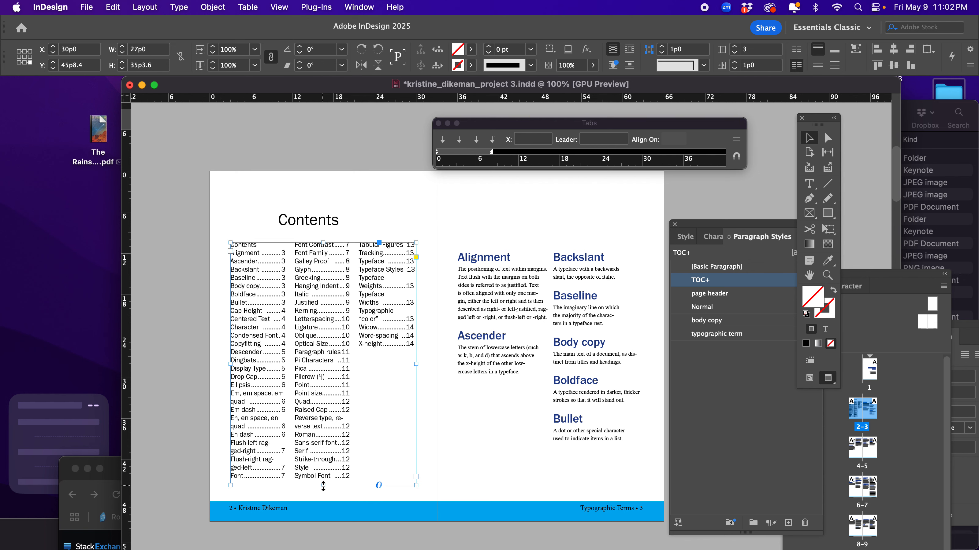
- Shorten the three-column contents text frame to about 28p8 high so all entries fit across more evenly filled columns
{"action": "left_click_drag", "start_coordinate": [323, 482], "coordinate": [332, 428]}
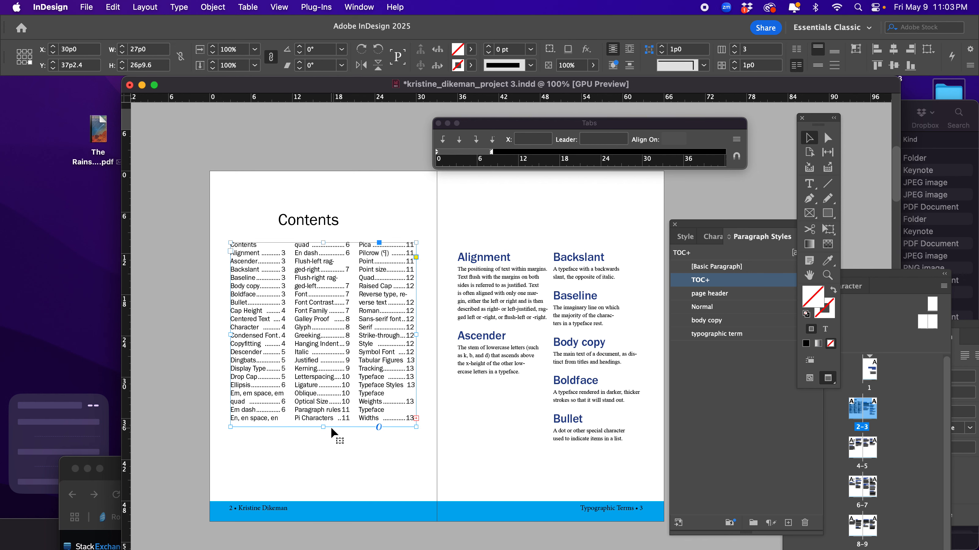
{"action": "left_click_drag", "start_coordinate": [325, 429], "coordinate": [326, 439]}
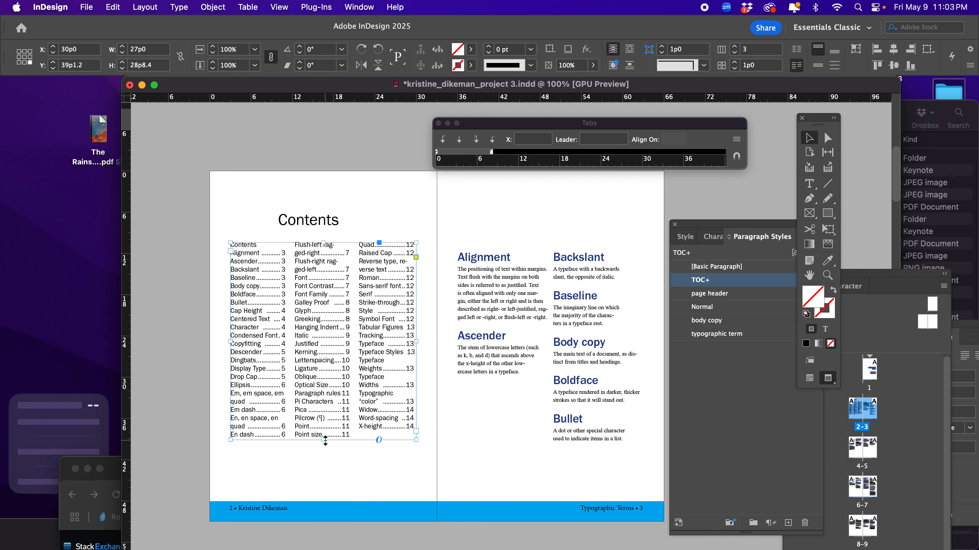
{"action": "left_click", "coordinate": [385, 472]}
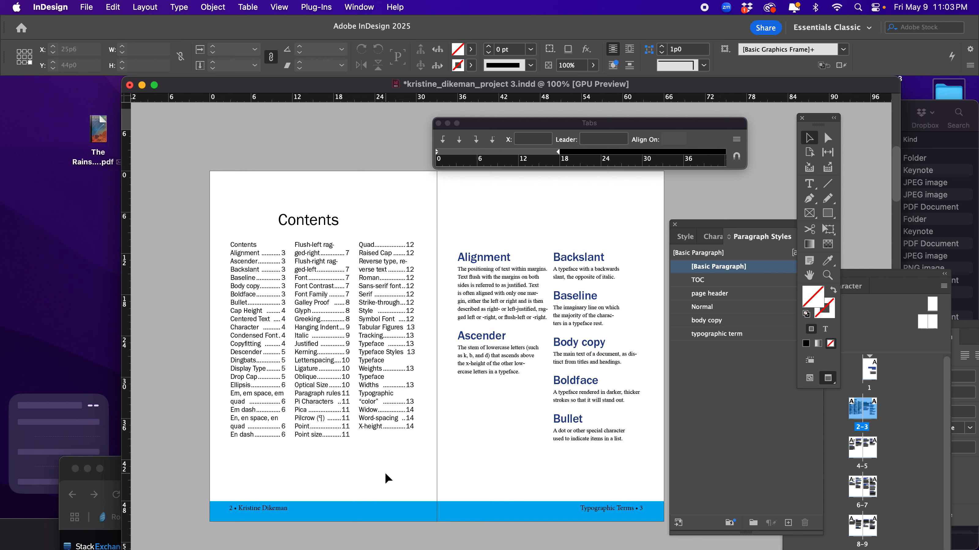
- Insert a forced line break before “ragged-left” in the Flush-right ragged-left contents entry
{"action": "double_click", "coordinate": [331, 265]}
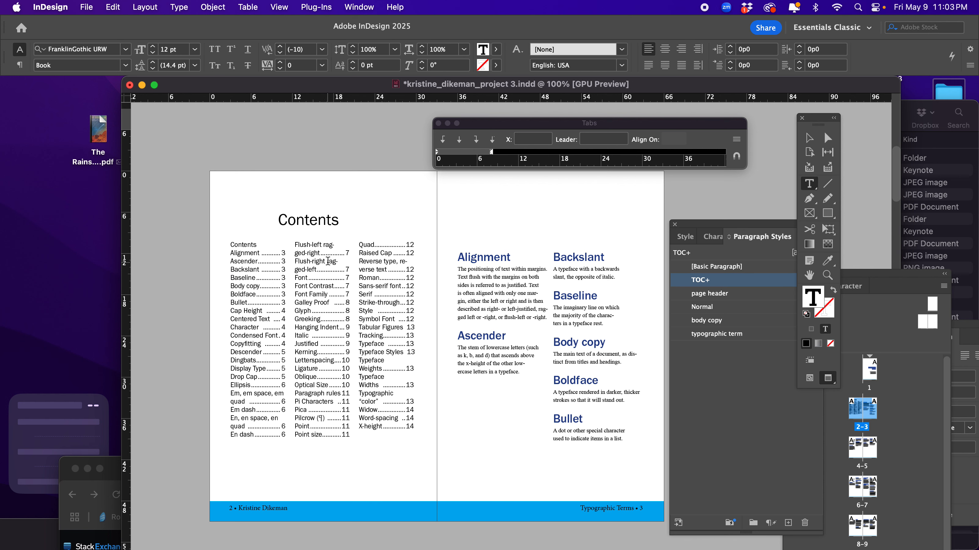
{"action": "left_click", "coordinate": [318, 260]}
{"action": "key", "text": "shift+Return"}
- Move the contents columns slightly down the page and place the “Contents” title just above them, flush with their left edge
{"action": "left_click", "coordinate": [808, 139]}
{"action": "left_click_drag", "start_coordinate": [386, 276], "coordinate": [386, 287]}
{"action": "left_click_drag", "start_coordinate": [307, 224], "coordinate": [270, 241]}
{"action": "left_click", "coordinate": [214, 265]}
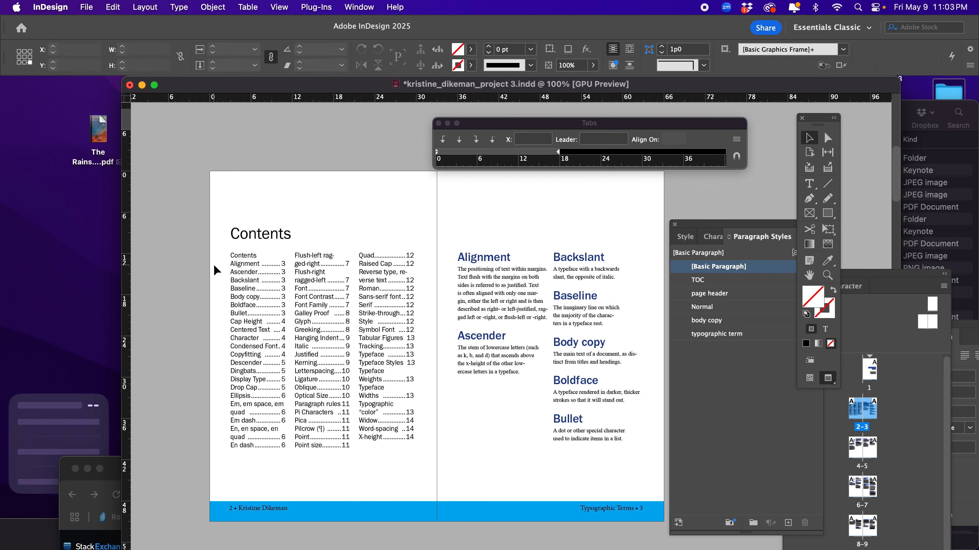
{"action": "double_click", "coordinate": [271, 348]}
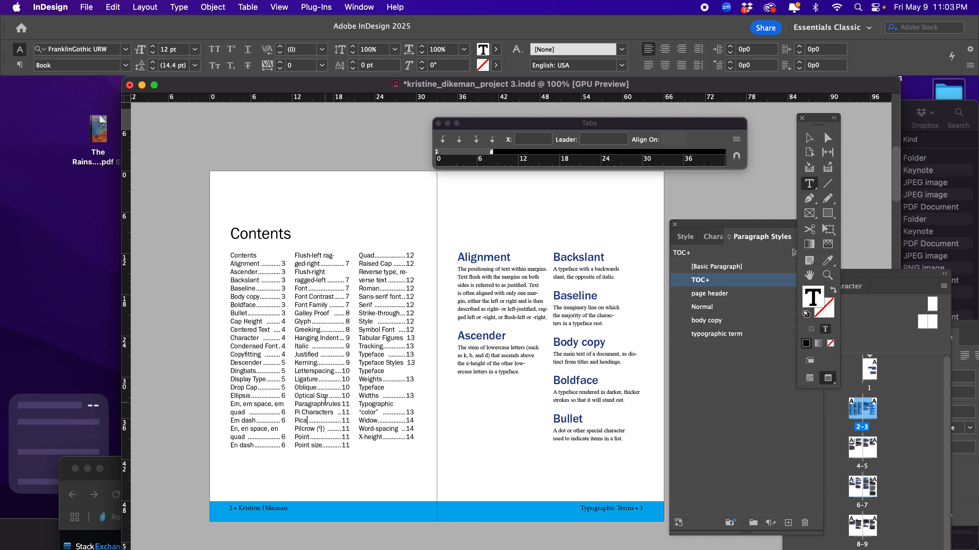
{"action": "left_click", "coordinate": [809, 137]}
{"action": "left_click", "coordinate": [670, 192]}
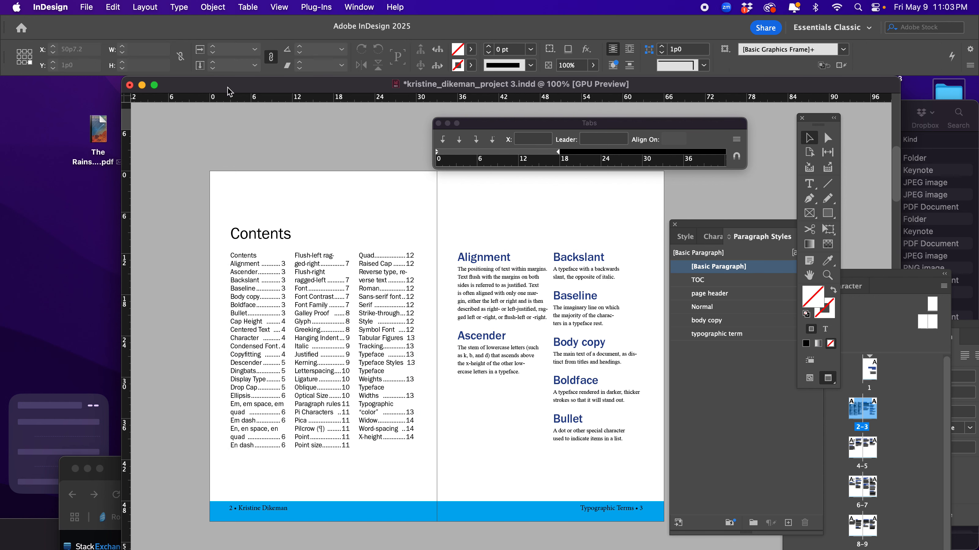